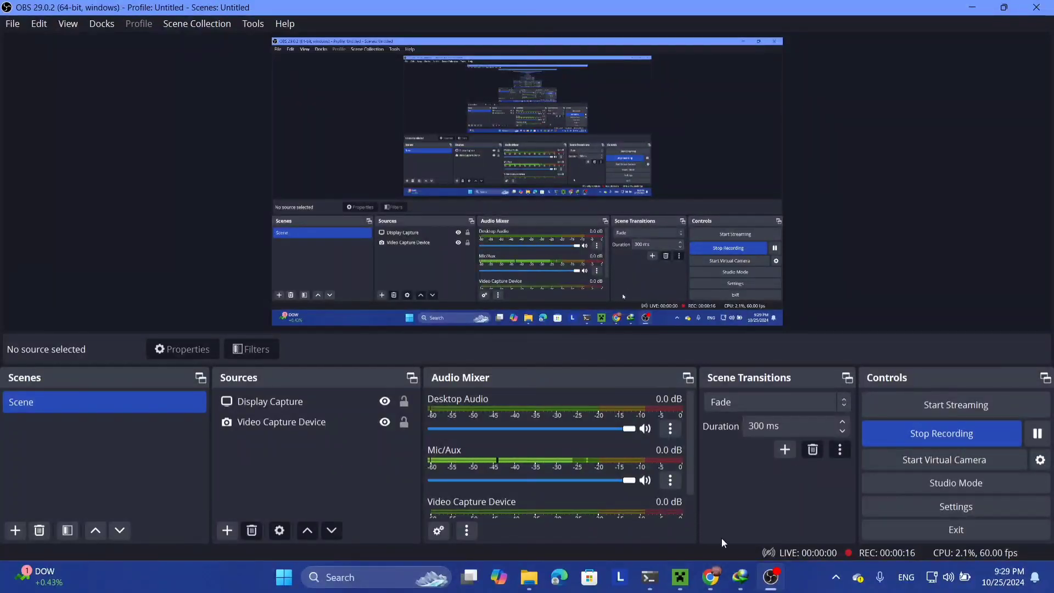
Step: Bring the Chrome window showing the Fabric homepage at fabricmc.net to the front
{"action": "left_click", "coordinate": [709, 581]}
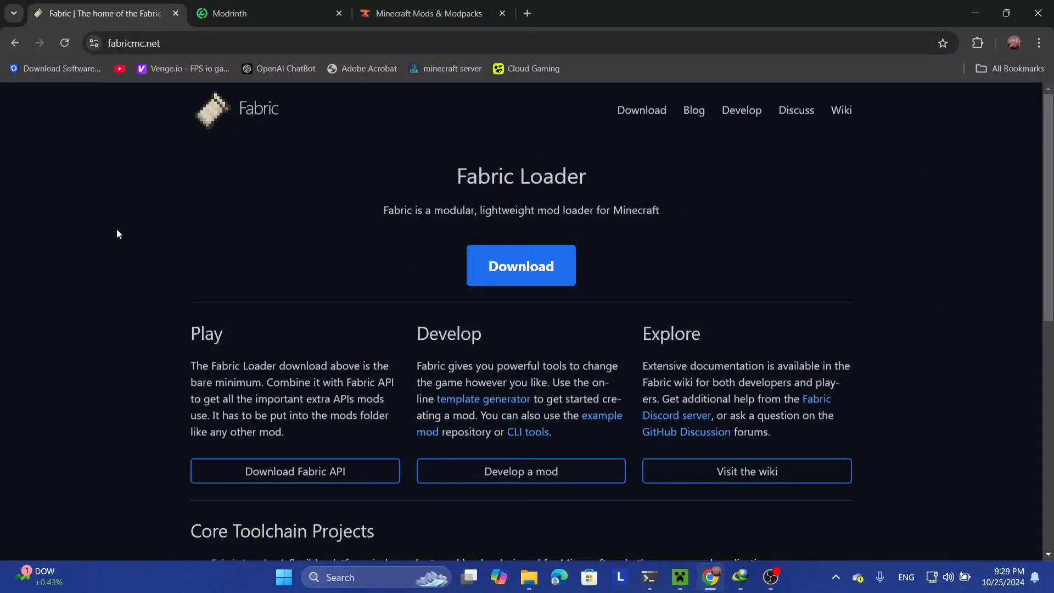
Step: Switch to the Modrinth tab and scroll down through its homepage
{"action": "left_click", "coordinate": [226, 17]}
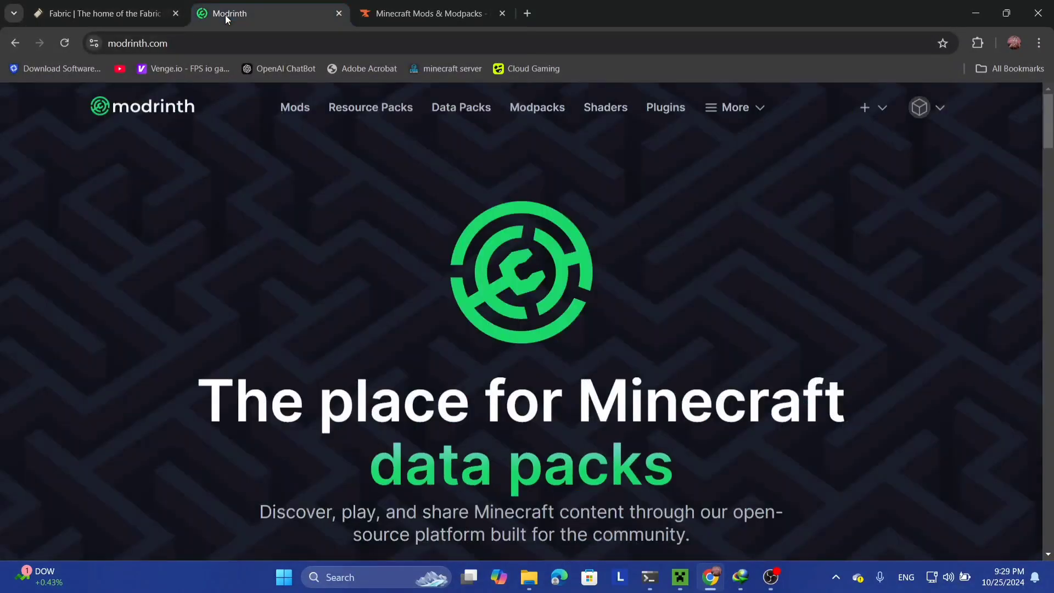
{"action": "scroll", "coordinate": [383, 220], "scroll_direction": "down", "scroll_amount": 20}
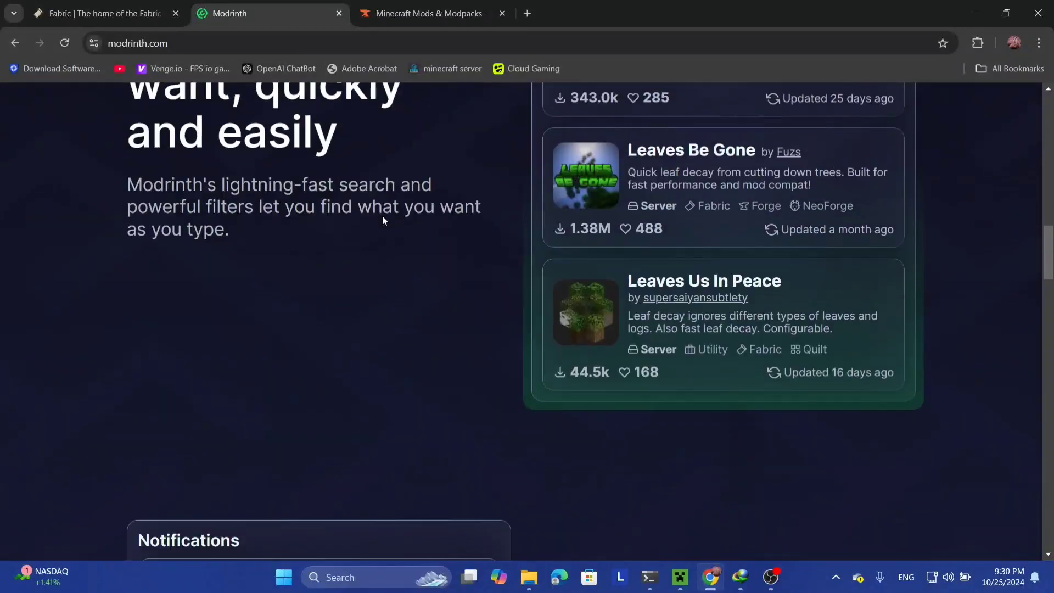
{"action": "scroll", "coordinate": [382, 219], "scroll_direction": "down", "scroll_amount": 15}
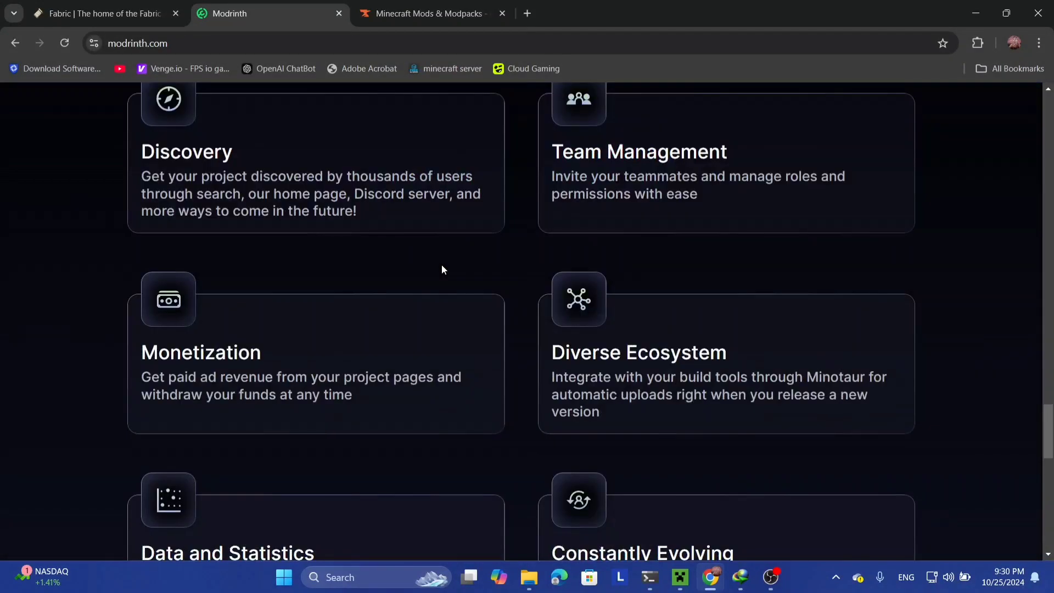
{"action": "scroll", "coordinate": [442, 268], "scroll_direction": "down", "scroll_amount": 12}
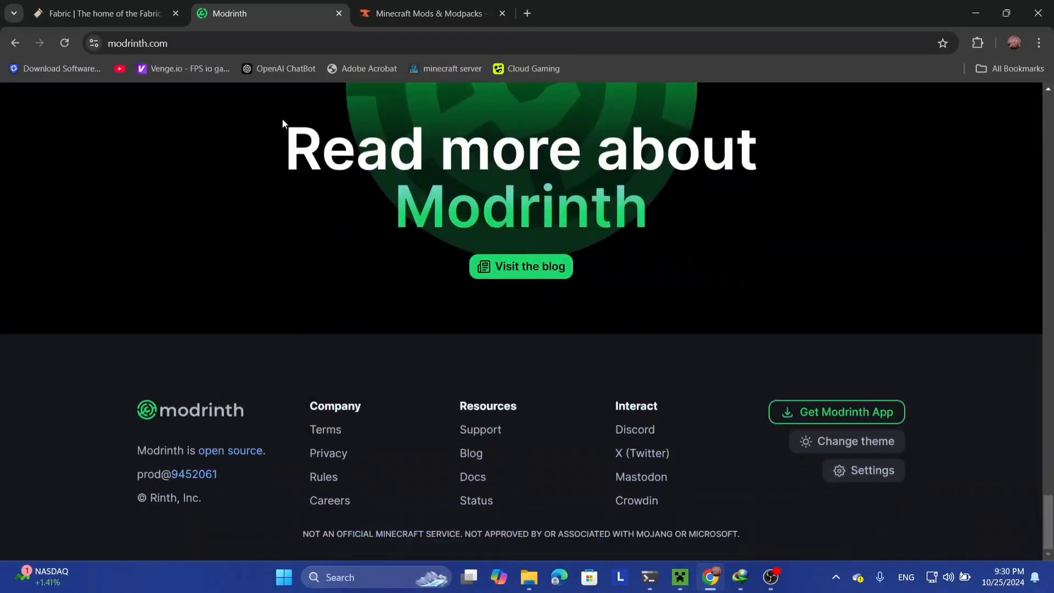
Step: Glance at the CurseForge Minecraft mods page, then return to Modrinth's homepage top
{"action": "left_click", "coordinate": [403, 18]}
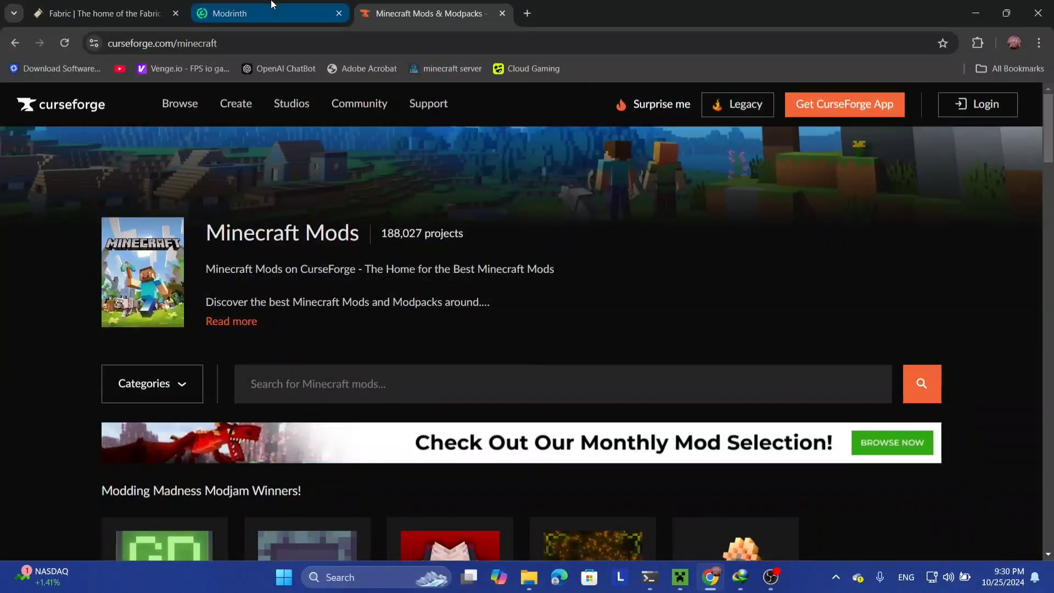
{"action": "left_click", "coordinate": [271, 5]}
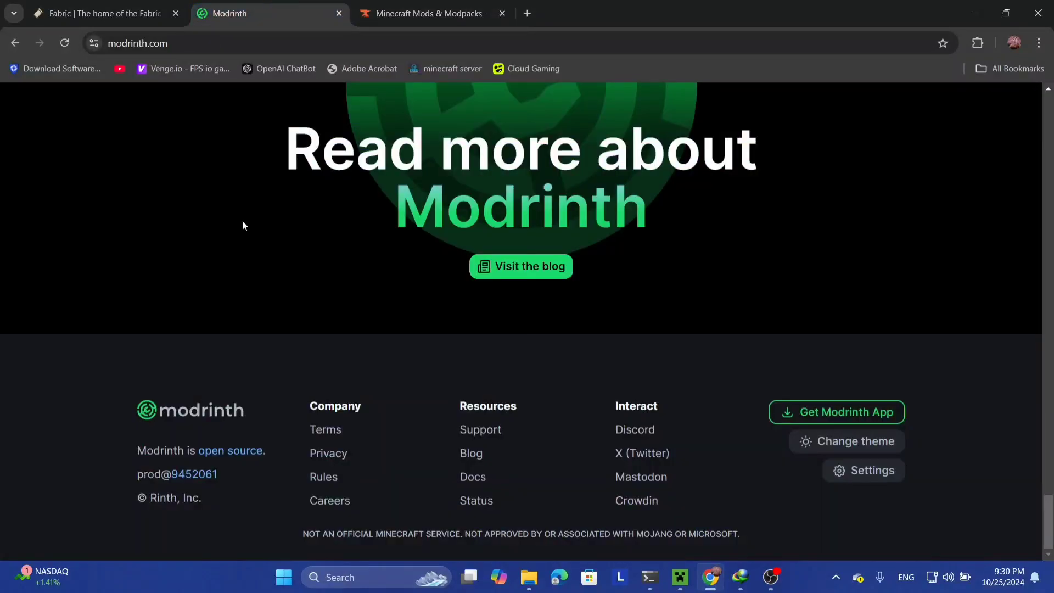
{"action": "scroll", "coordinate": [248, 236], "scroll_direction": "up", "scroll_amount": 15}
{"action": "scroll", "coordinate": [248, 237], "scroll_direction": "up", "scroll_amount": 5}
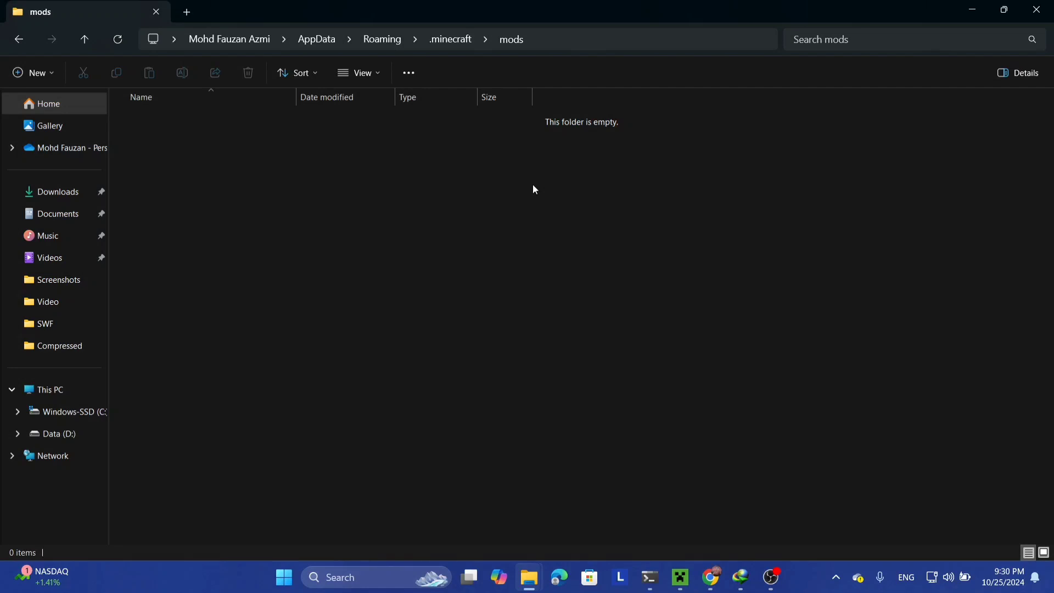
Step: Switch from the empty mods folder back to Chrome's Modrinth mods page
{"action": "key", "text": "alt+Tab"}
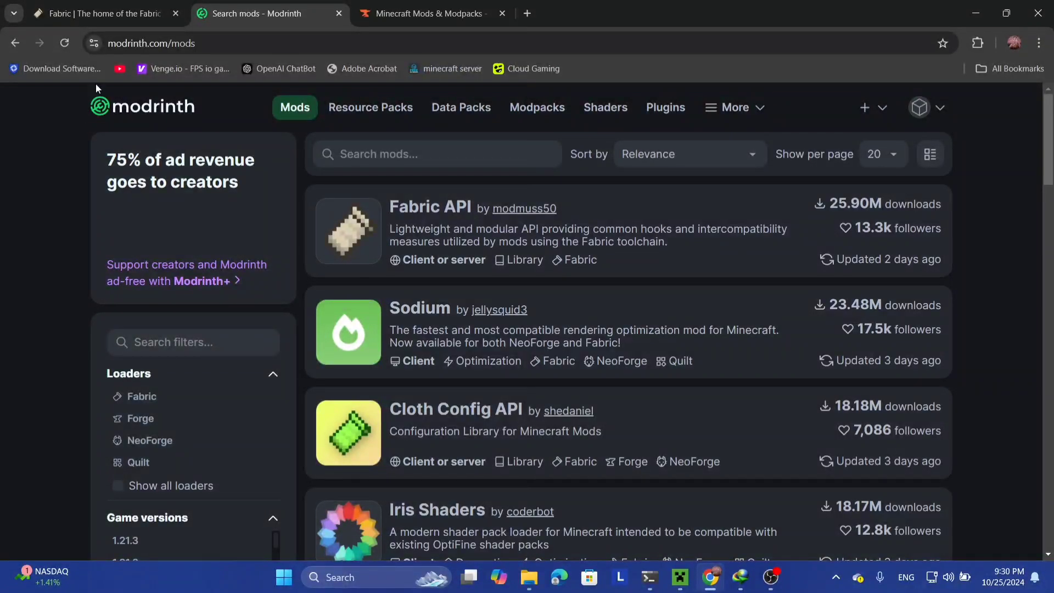
Step: On fabricmc.net, go to the installer page and download the Fabric installer for Windows
{"action": "left_click", "coordinate": [128, 5]}
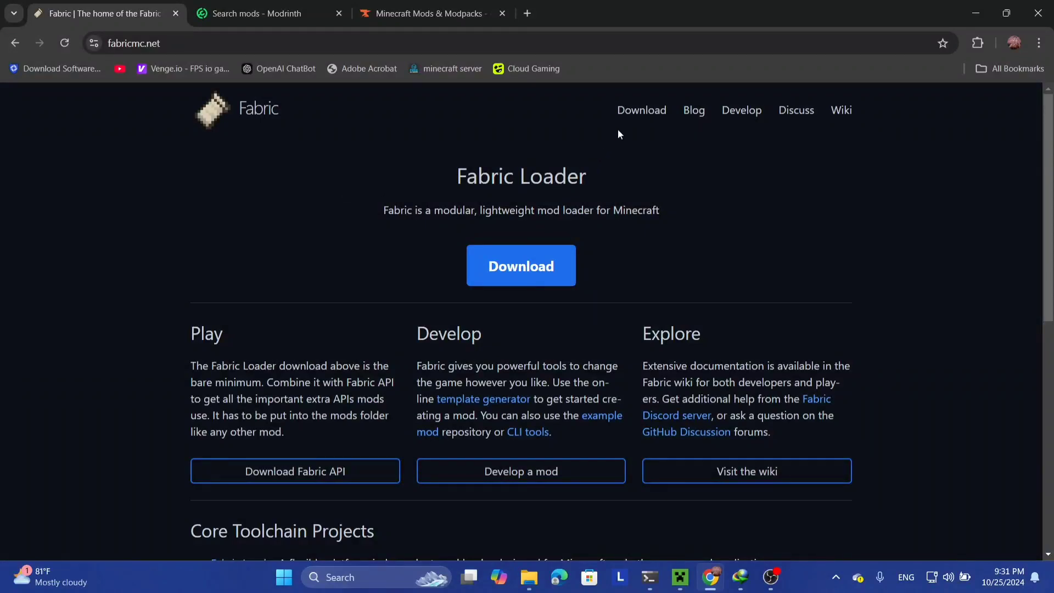
{"action": "left_click", "coordinate": [527, 268]}
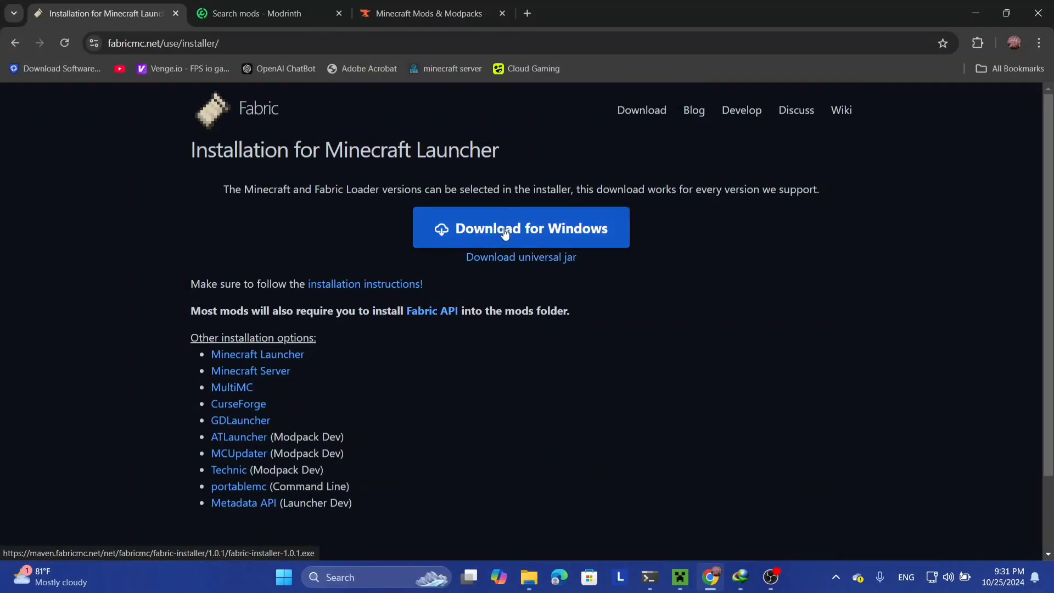
{"action": "scroll", "coordinate": [520, 231], "scroll_direction": "down", "scroll_amount": 2}
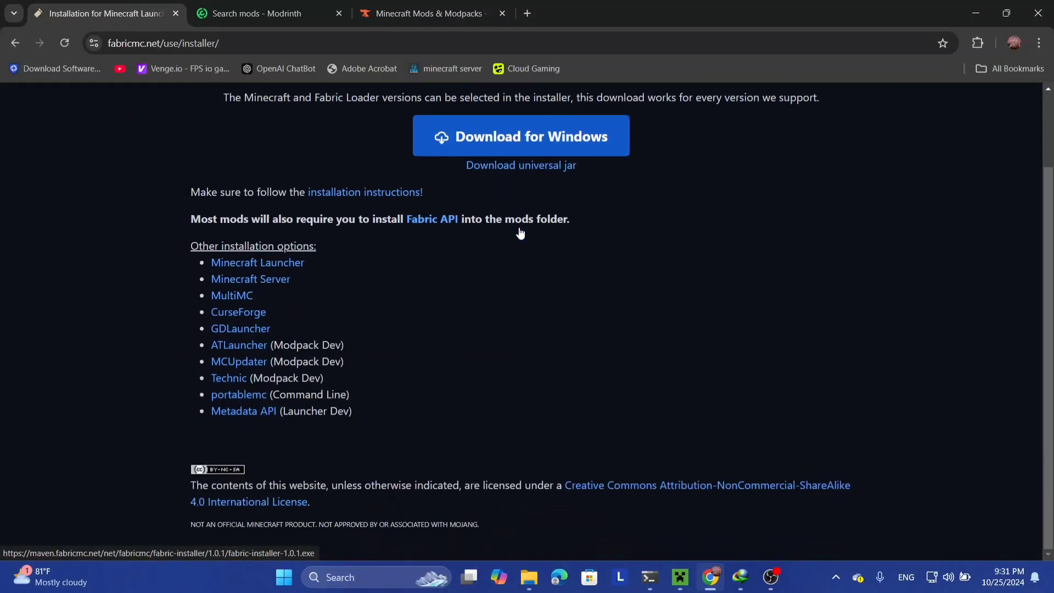
{"action": "scroll", "coordinate": [520, 231], "scroll_direction": "up", "scroll_amount": 2}
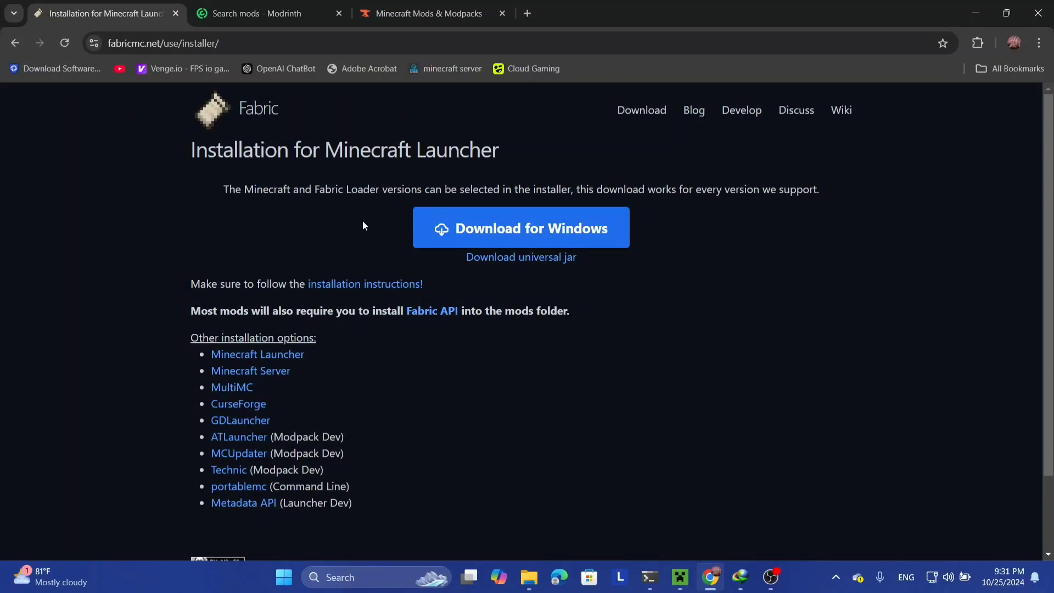
{"action": "left_click", "coordinate": [277, 13]}
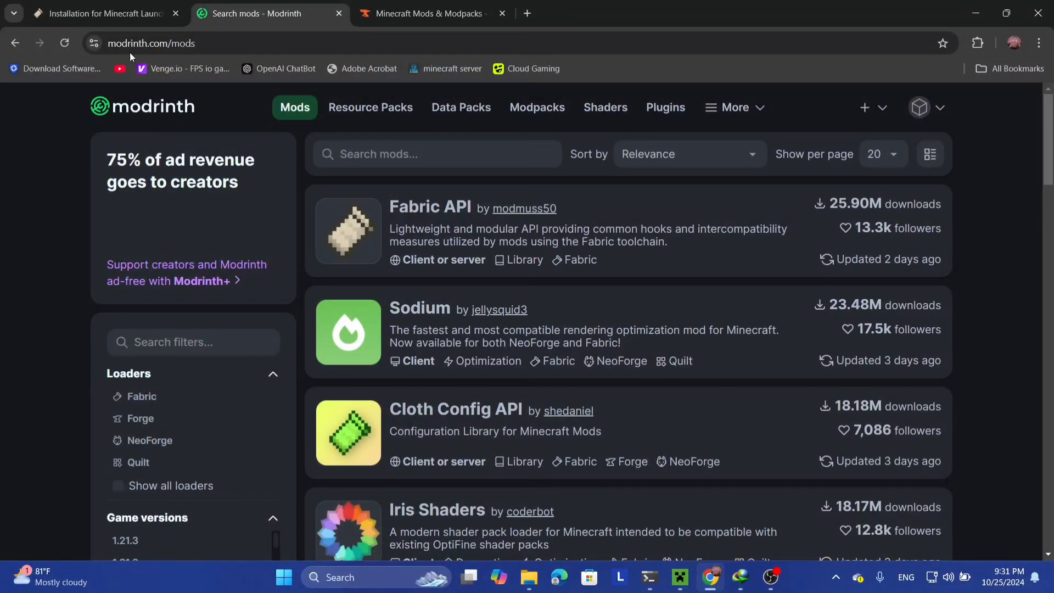
{"action": "left_click", "coordinate": [127, 18]}
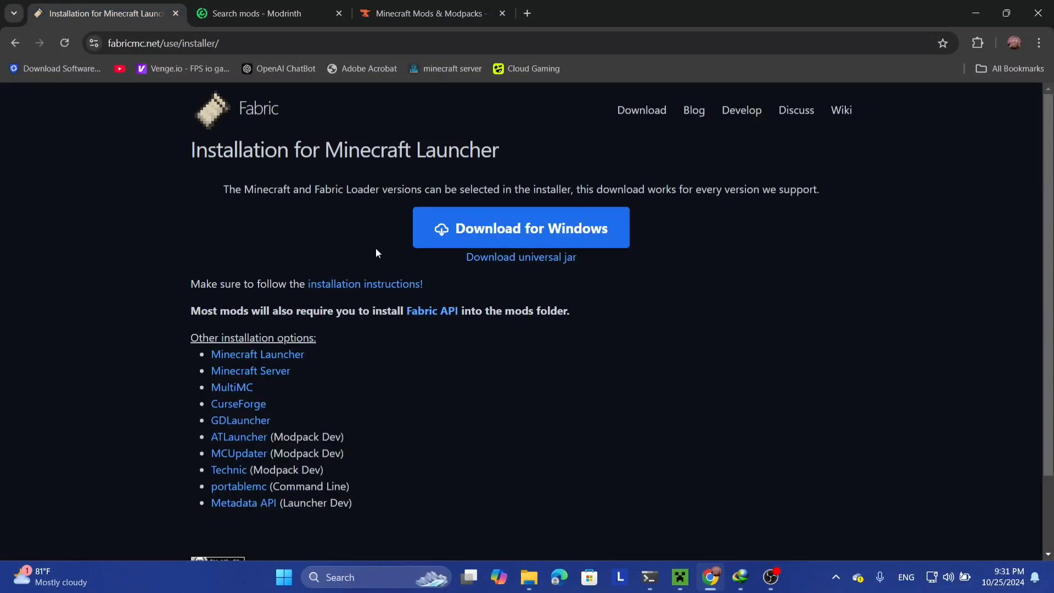
{"action": "left_click", "coordinate": [455, 237]}
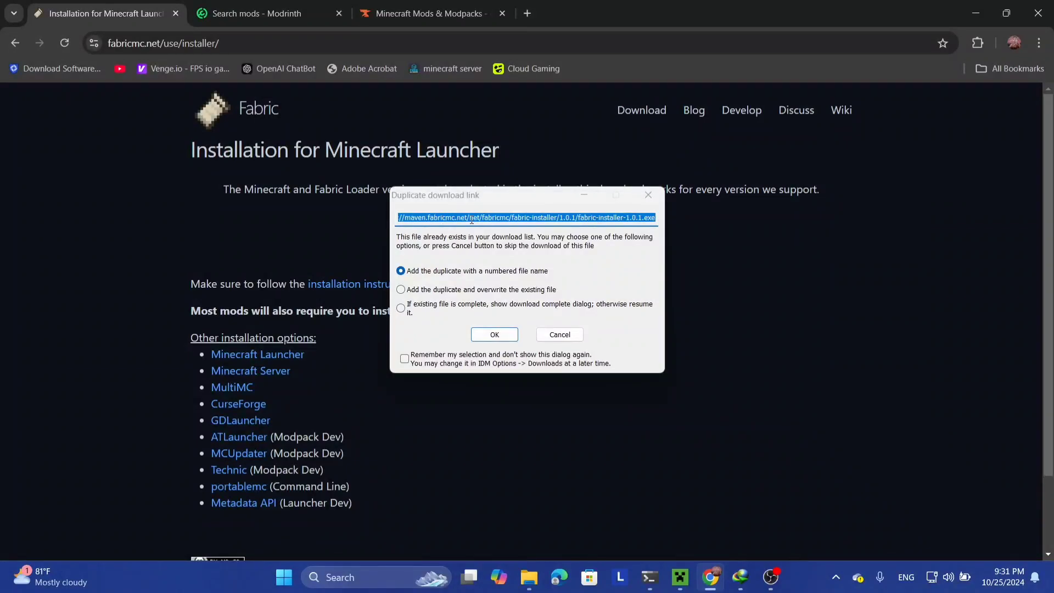
Step: Dismiss IDM's duplicate-link warning and open the downloaded fabric-installer-1.0.1.exe
{"action": "left_click", "coordinate": [648, 195]}
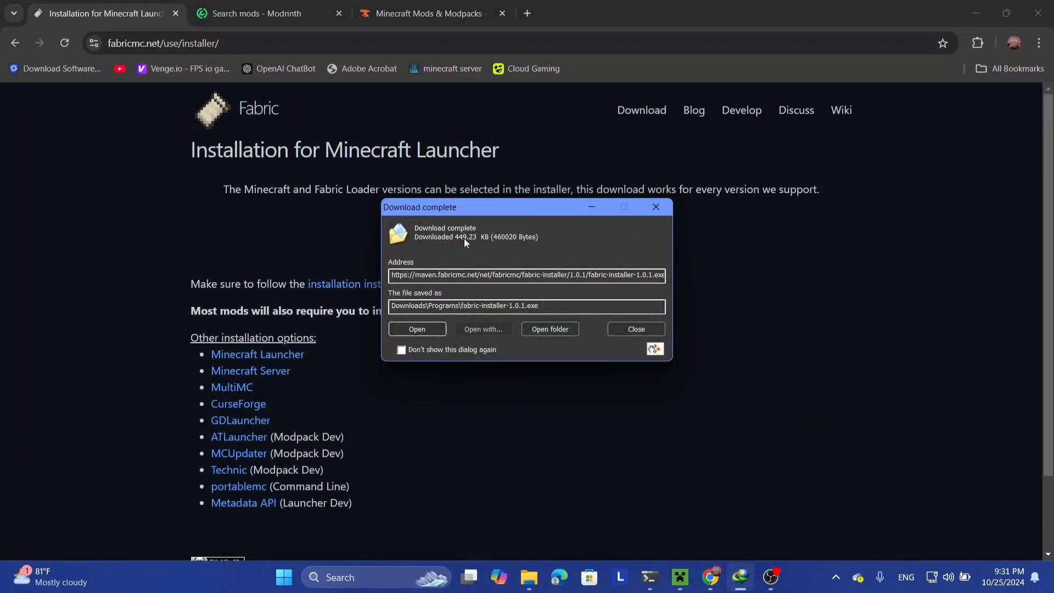
{"action": "left_click", "coordinate": [417, 329]}
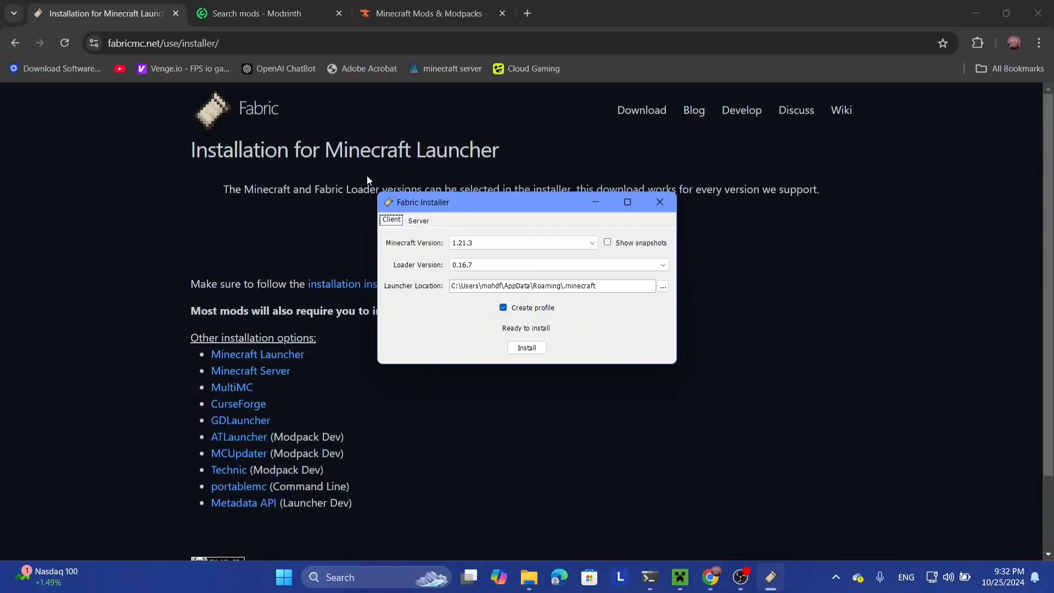
Step: With the Fabric Installer left open, return to the 'Search mods - Modrinth' tab
{"action": "left_click", "coordinate": [295, 13]}
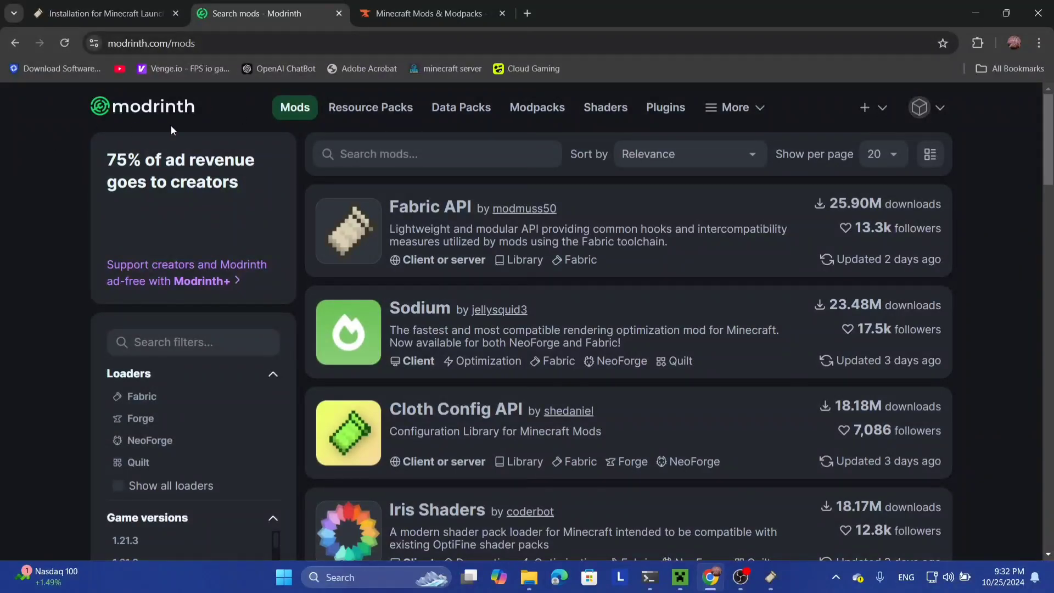
Step: Search Modrinth for 'cobblemon' and open the Cobblemon mod page
{"action": "left_click", "coordinate": [415, 159]}
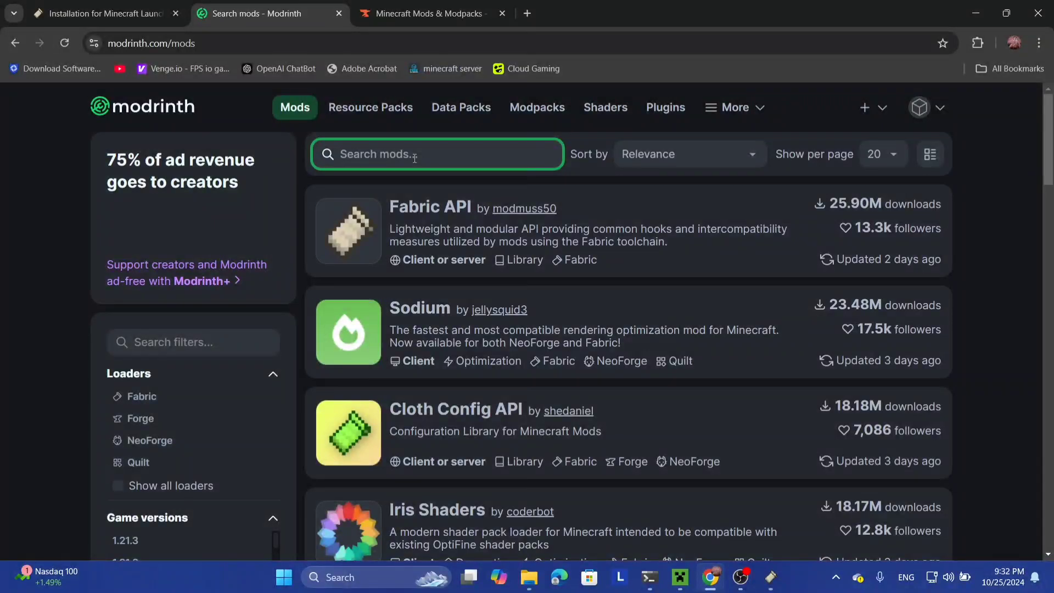
{"action": "type", "text": "cobble"}
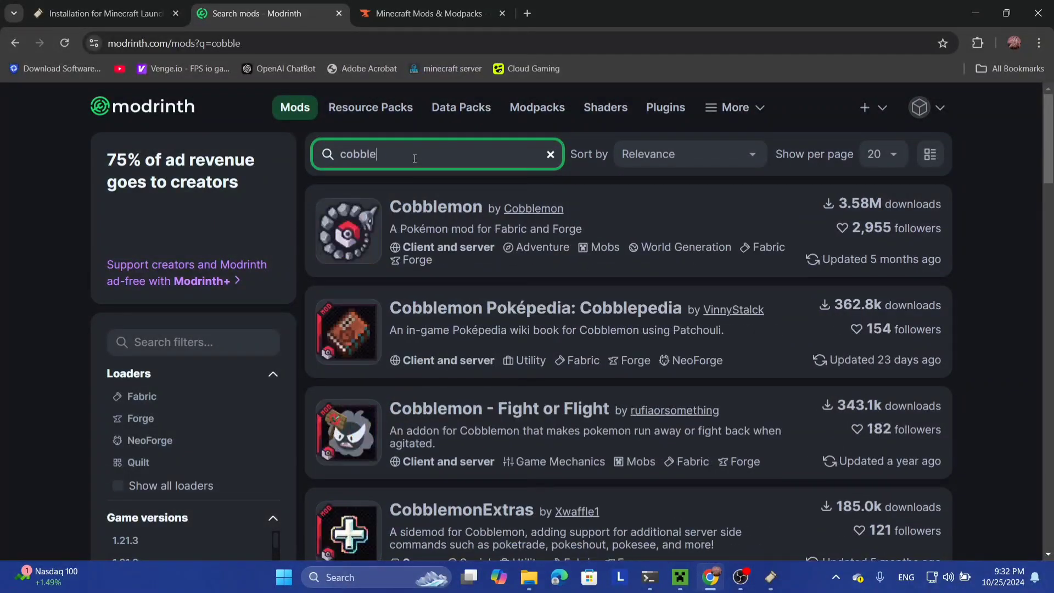
{"action": "type", "text": "mon"}
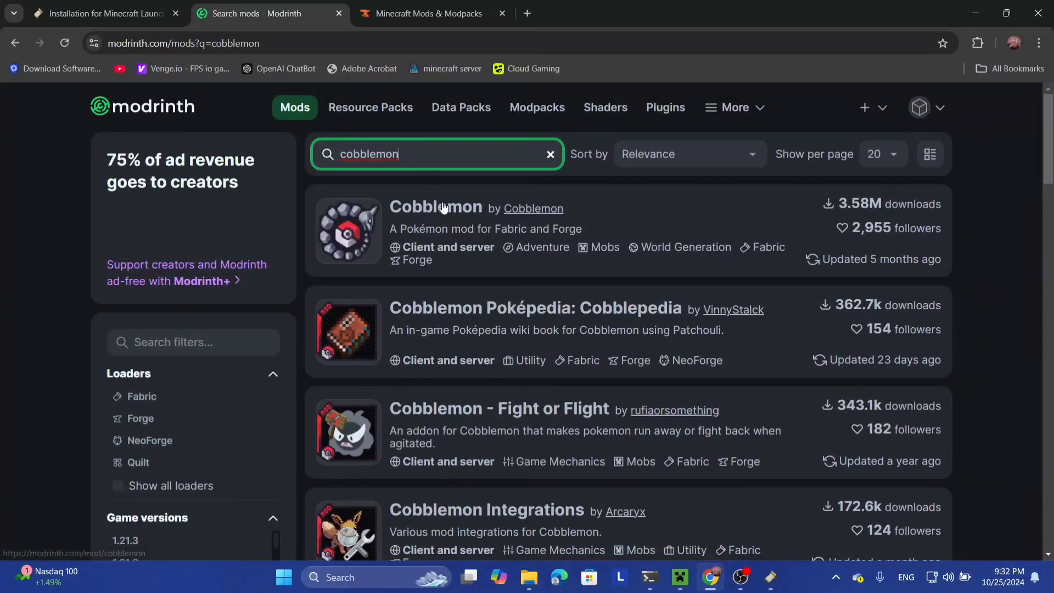
{"action": "left_click", "coordinate": [441, 208]}
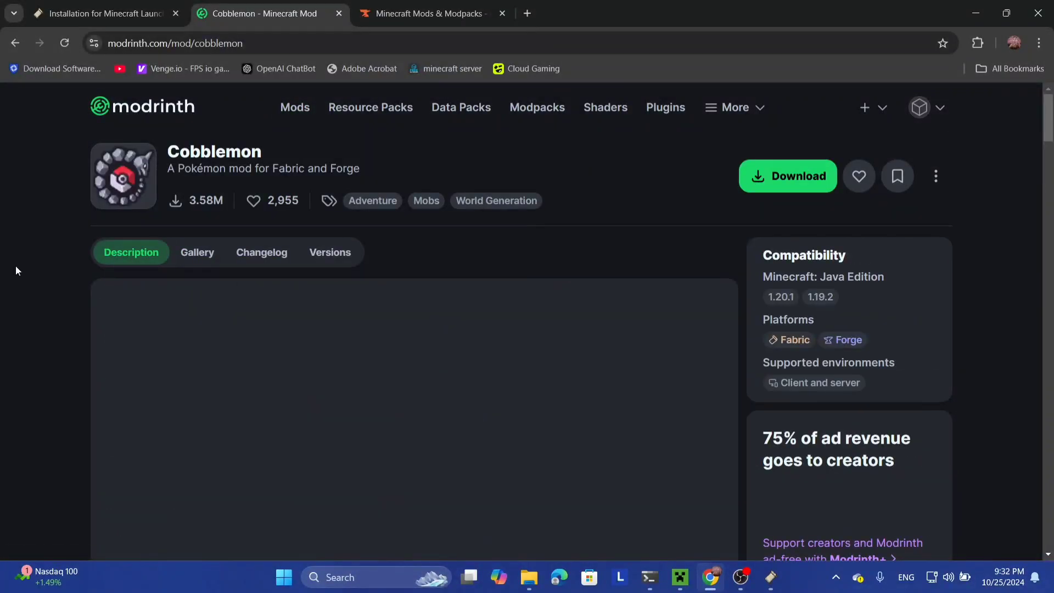
Step: Read the Installation notes listing Fabric Loader and Fabric API as requirements
{"action": "scroll", "coordinate": [15, 265], "scroll_direction": "down", "scroll_amount": 6}
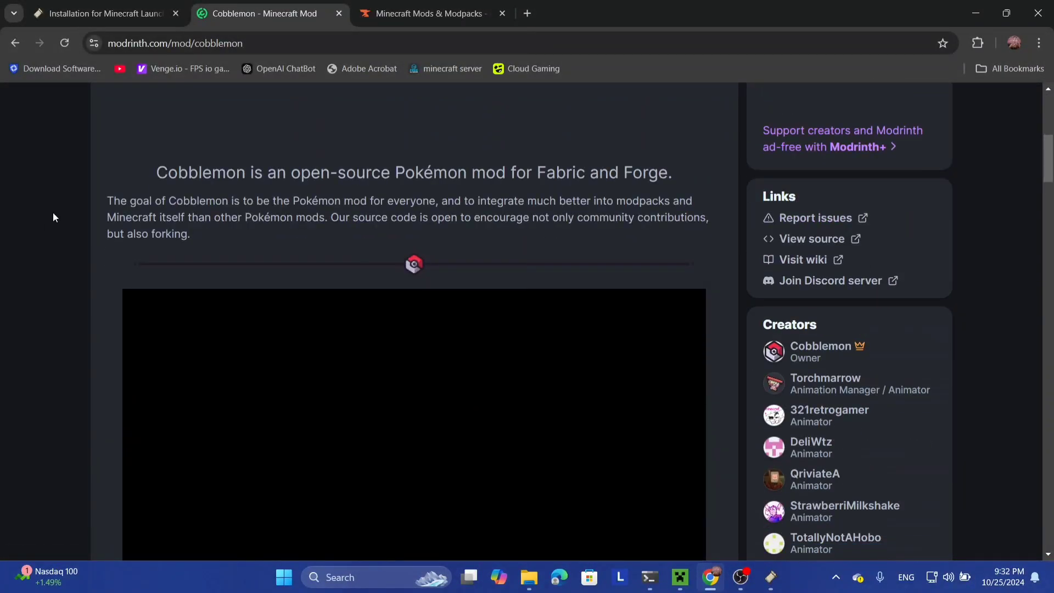
{"action": "scroll", "coordinate": [52, 212], "scroll_direction": "up", "scroll_amount": 4}
{"action": "scroll", "coordinate": [52, 212], "scroll_direction": "down", "scroll_amount": 15}
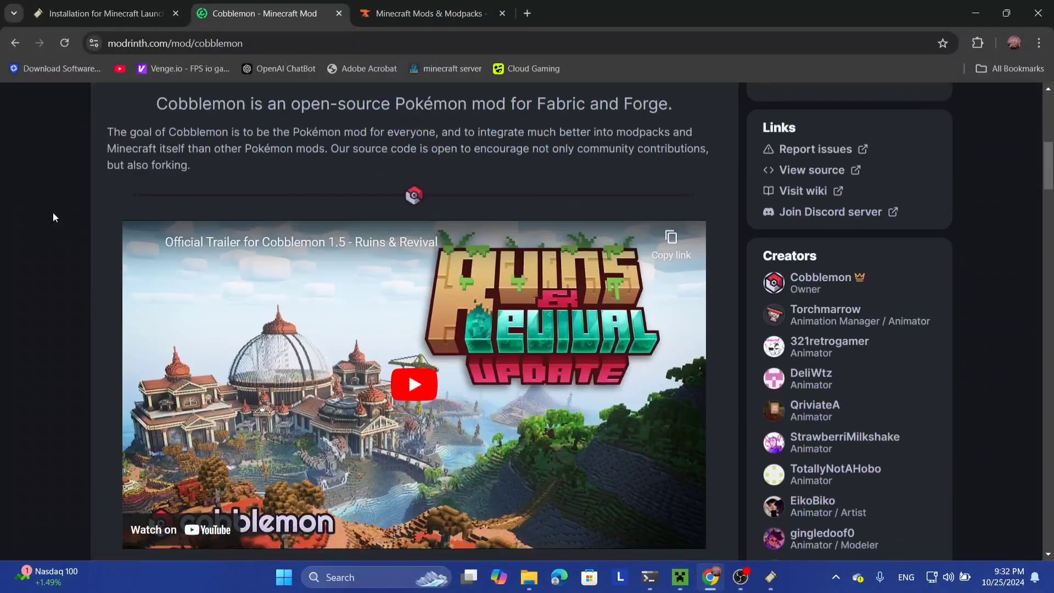
{"action": "scroll", "coordinate": [51, 212], "scroll_direction": "down", "scroll_amount": 4}
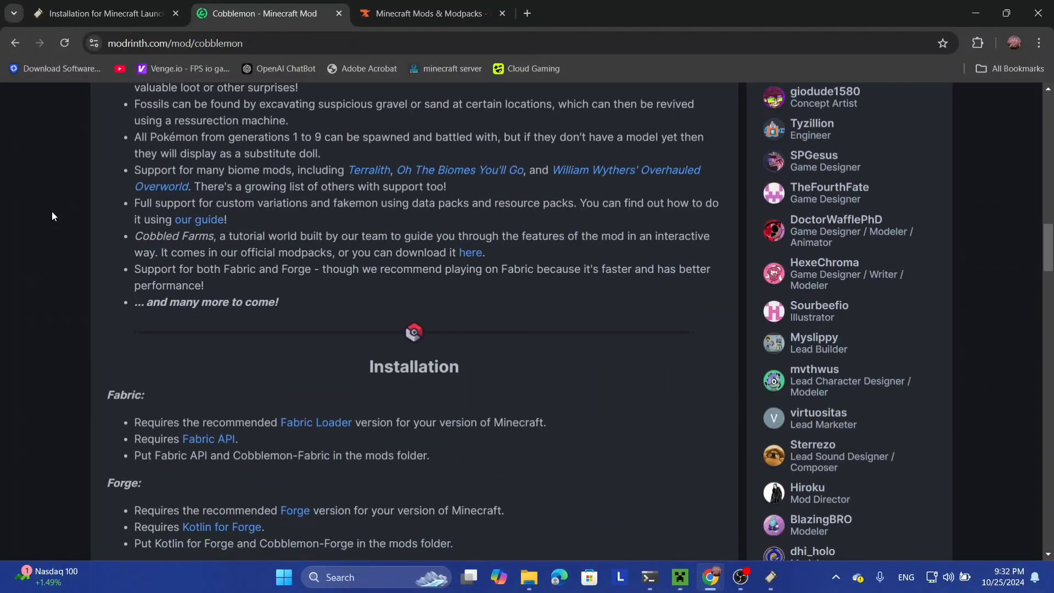
{"action": "scroll", "coordinate": [51, 212], "scroll_direction": "up", "scroll_amount": 3}
{"action": "scroll", "coordinate": [52, 211], "scroll_direction": "down", "scroll_amount": 7}
{"action": "scroll", "coordinate": [52, 211], "scroll_direction": "up", "scroll_amount": 1}
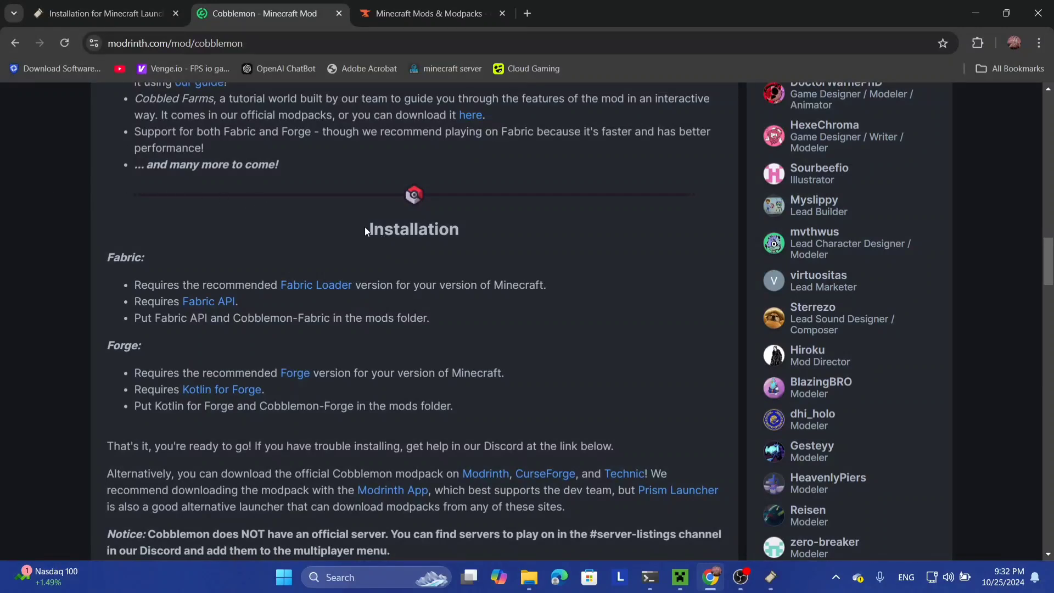
{"action": "left_click_drag", "start_coordinate": [365, 227], "coordinate": [455, 235]}
{"action": "left_click", "coordinate": [346, 251]}
Step: Open the Fabric API link from the Cobblemon page in a new tab
{"action": "right_click", "coordinate": [201, 306]}
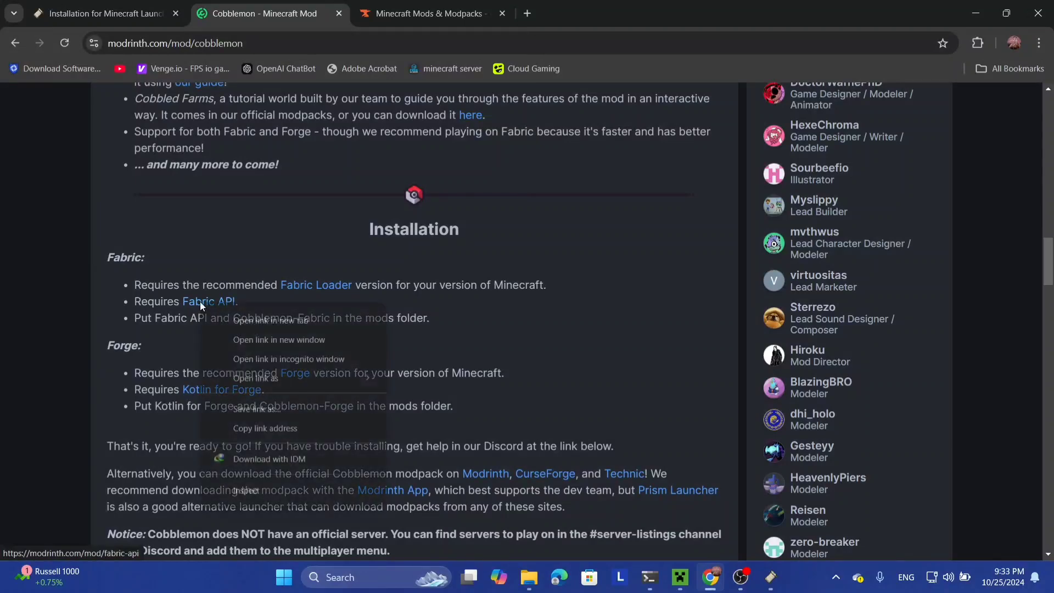
{"action": "left_click", "coordinate": [233, 318]}
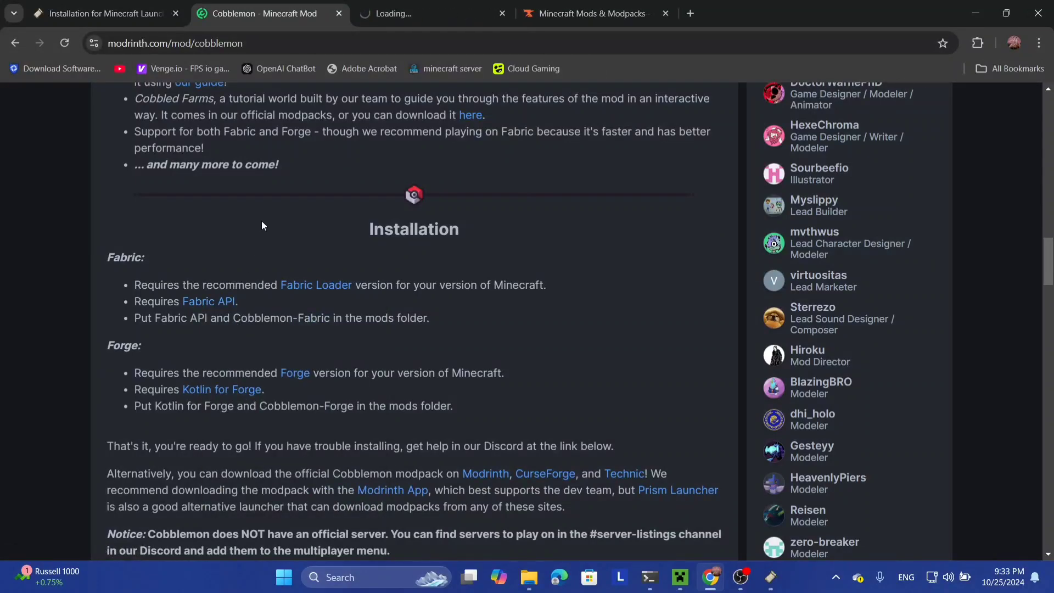
{"action": "scroll", "coordinate": [261, 225], "scroll_direction": "up", "scroll_amount": 12}
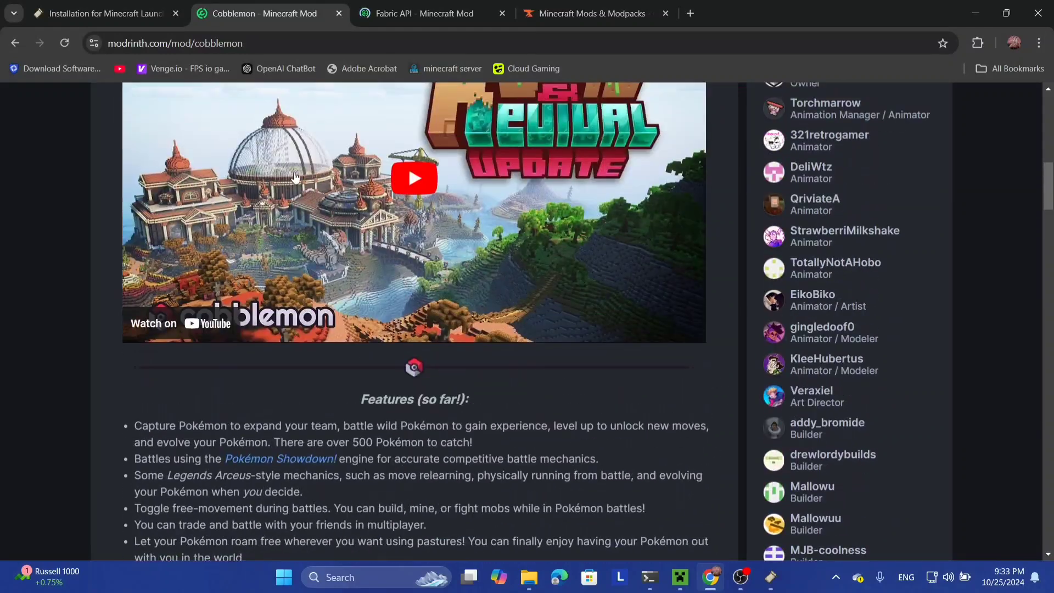
{"action": "key", "text": "ctrl+Tab"}
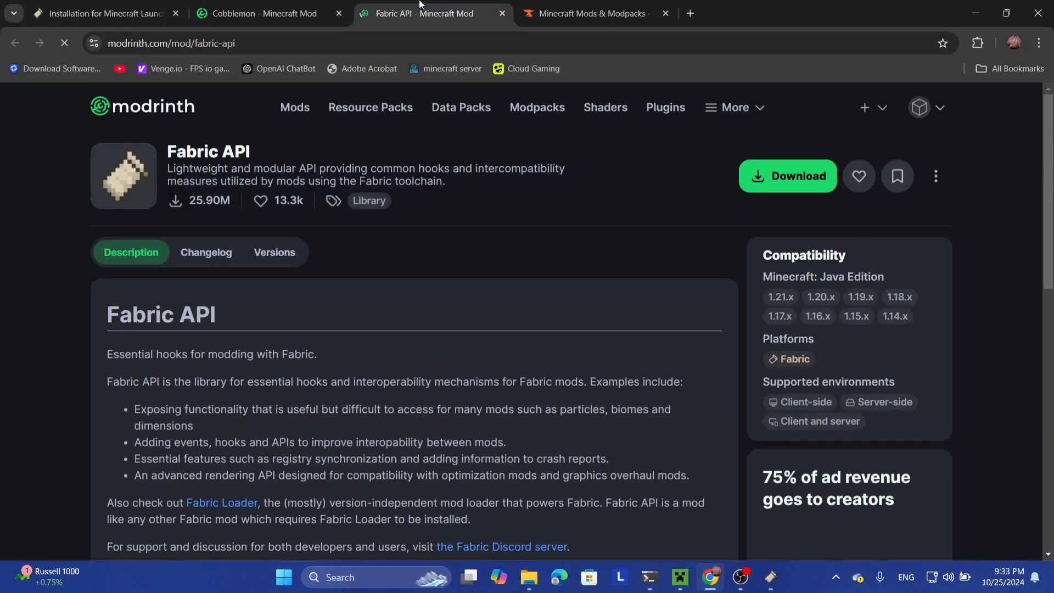
Step: Filter Fabric API versions to Minecraft 1.20.1 and download 0.92.2+1.20.1
{"action": "left_click", "coordinate": [274, 254]}
{"action": "scroll", "coordinate": [469, 248], "scroll_direction": "down", "scroll_amount": 2}
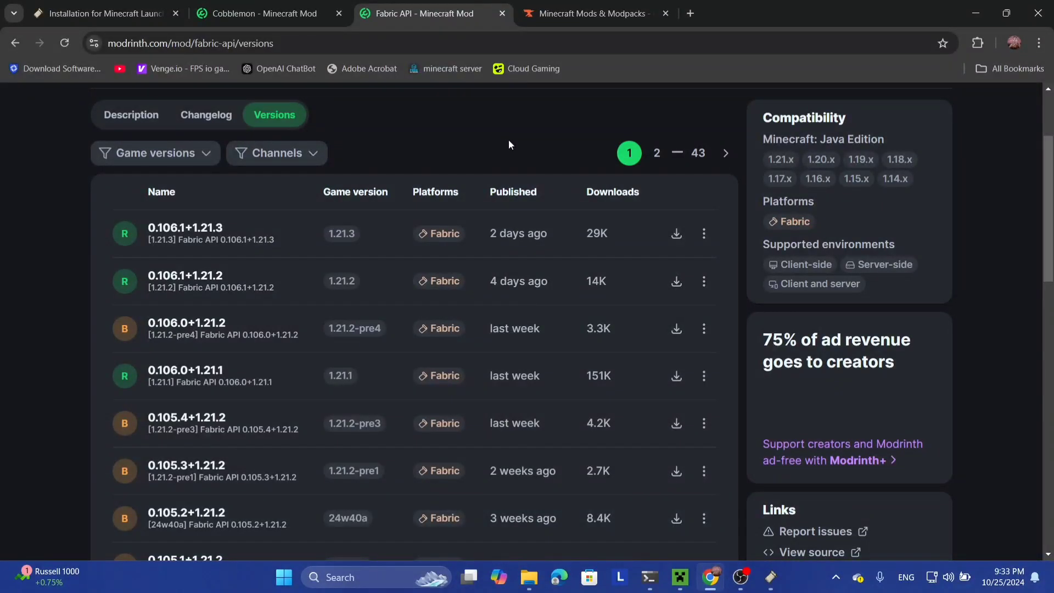
{"action": "left_click", "coordinate": [202, 154]}
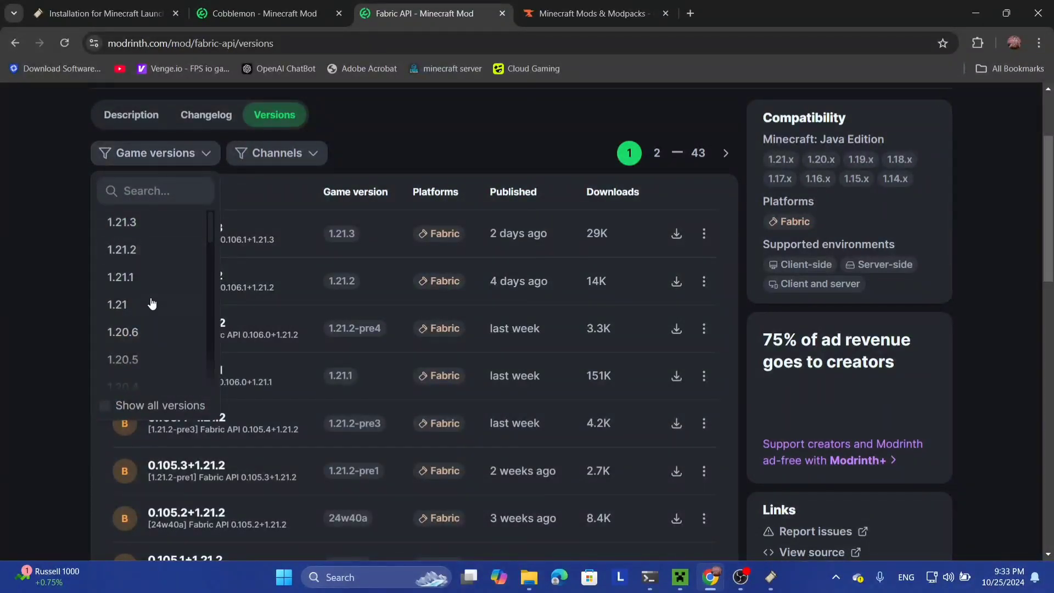
{"action": "scroll", "coordinate": [150, 308], "scroll_direction": "down", "scroll_amount": 2}
{"action": "scroll", "coordinate": [151, 327], "scroll_direction": "down", "scroll_amount": 1}
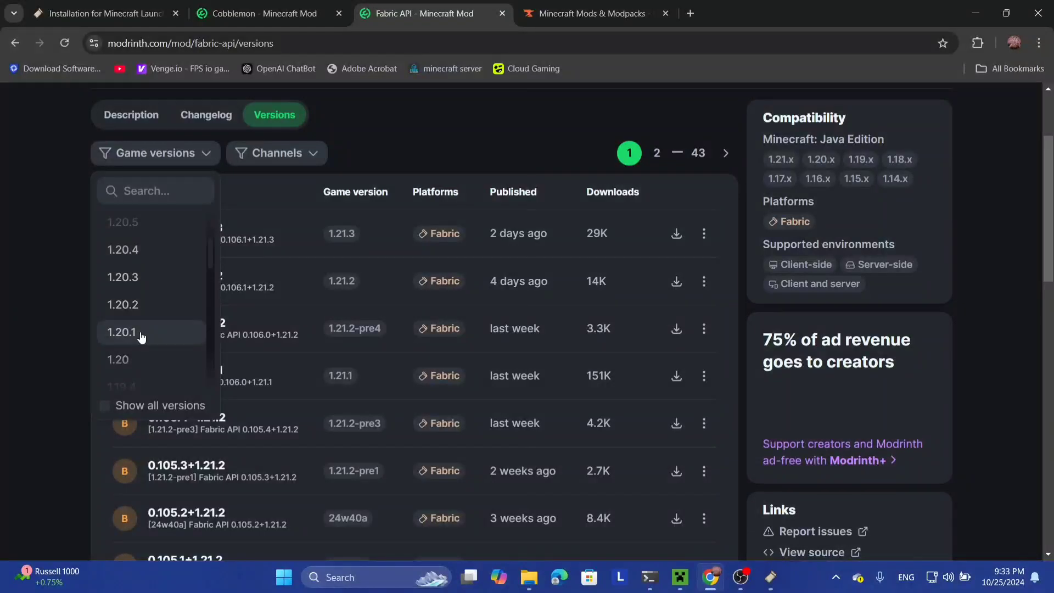
{"action": "left_click", "coordinate": [139, 337]}
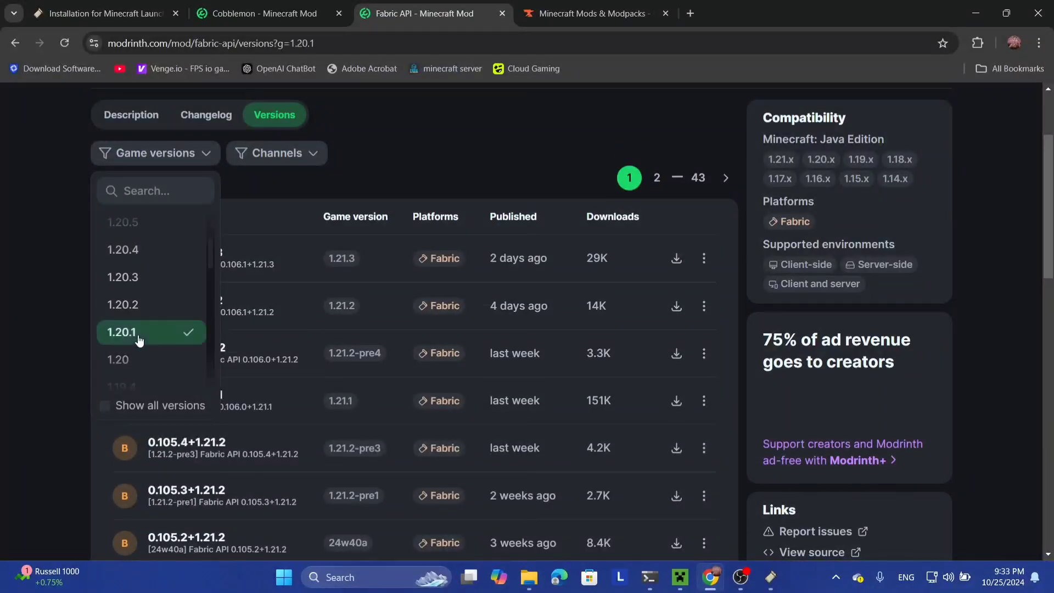
{"action": "left_click", "coordinate": [7, 305]}
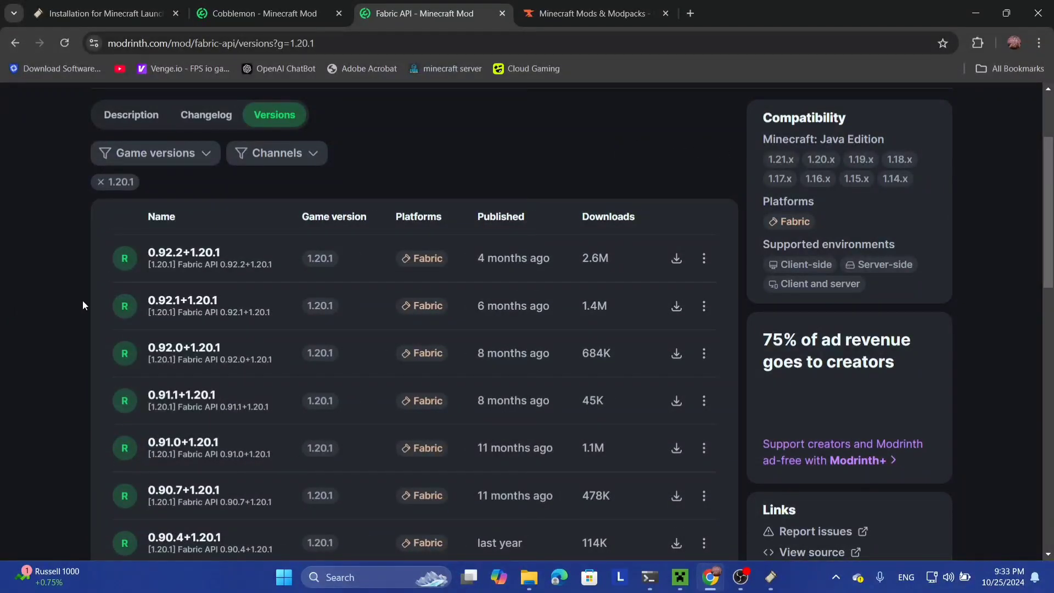
{"action": "left_click", "coordinate": [676, 258]}
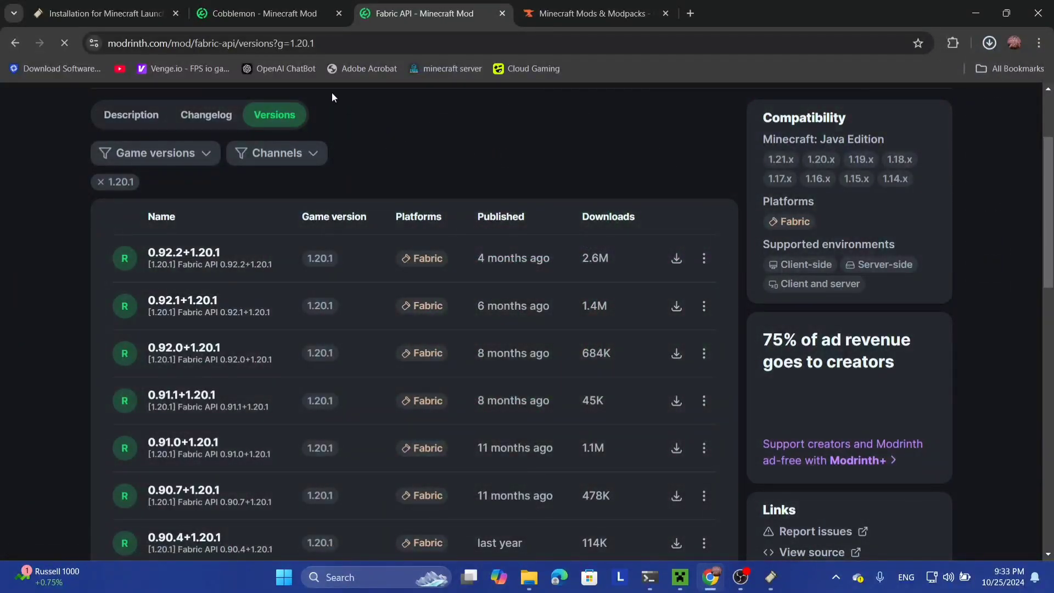
Step: List Cobblemon's versions filtered to the Fabric platform
{"action": "left_click", "coordinate": [293, 2]}
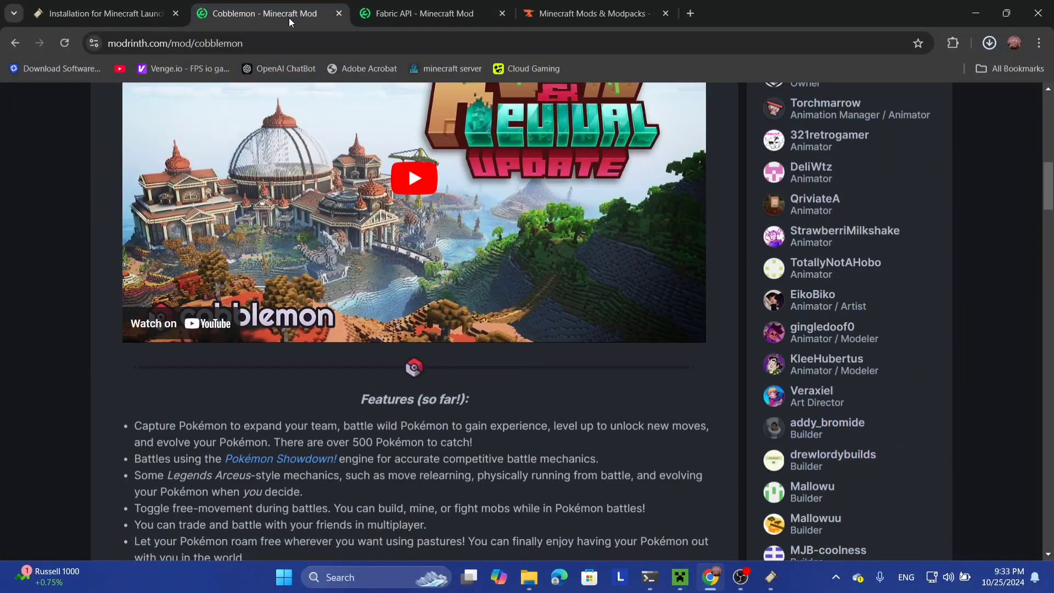
{"action": "scroll", "coordinate": [222, 242], "scroll_direction": "up", "scroll_amount": 10}
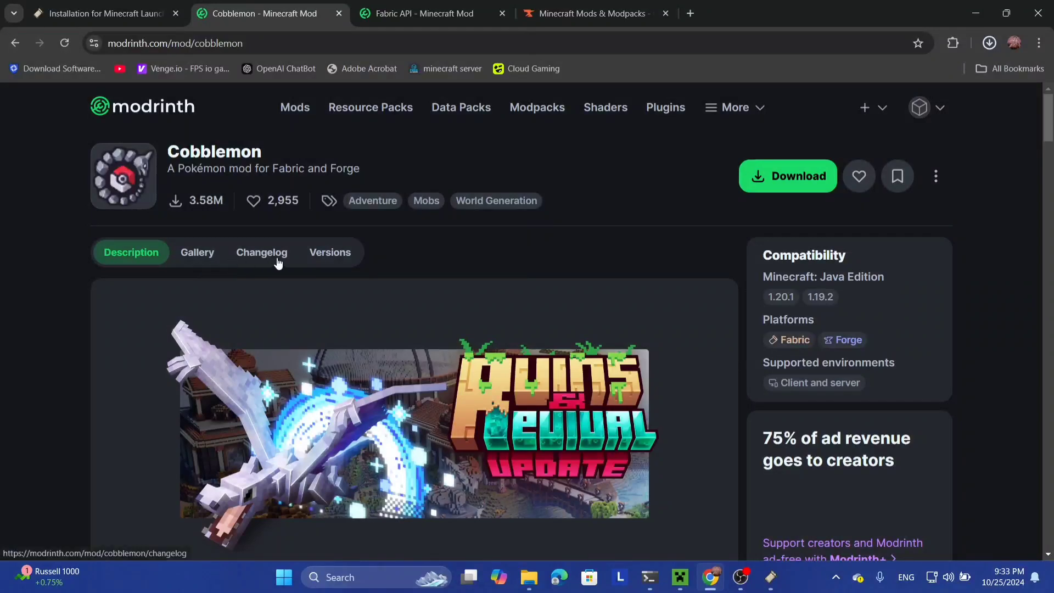
{"action": "left_click", "coordinate": [352, 254]}
{"action": "scroll", "coordinate": [87, 287], "scroll_direction": "down", "scroll_amount": 1}
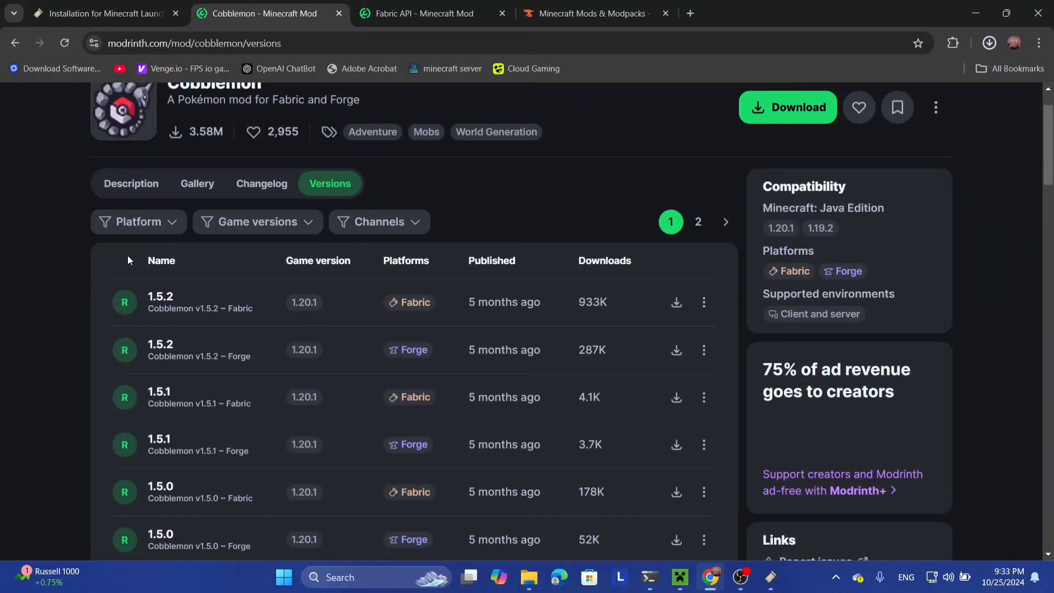
{"action": "left_click", "coordinate": [229, 223]}
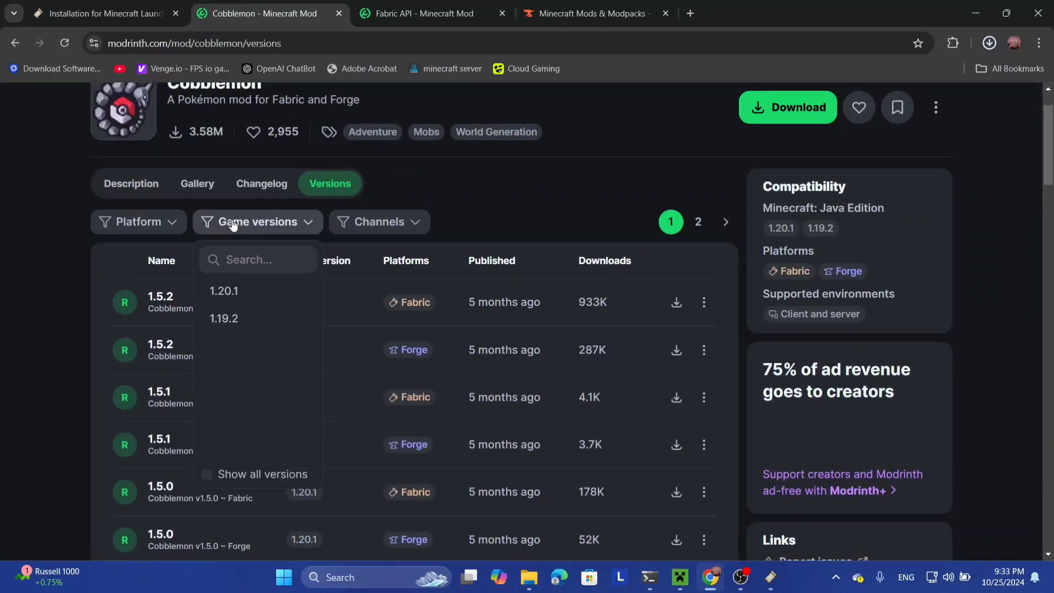
{"action": "left_click", "coordinate": [229, 221]}
{"action": "left_click", "coordinate": [136, 224]}
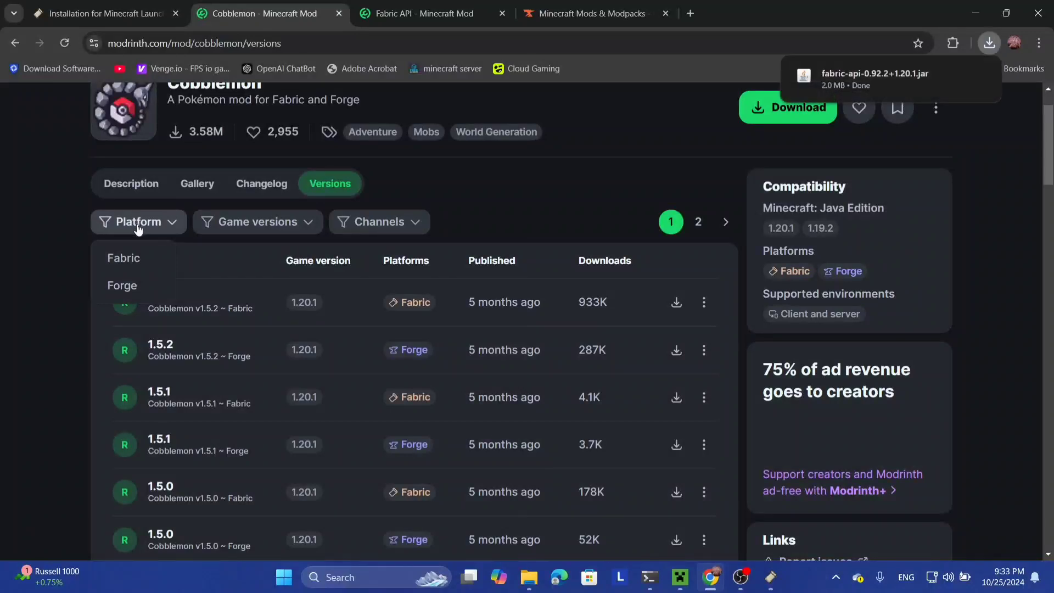
{"action": "left_click", "coordinate": [135, 258]}
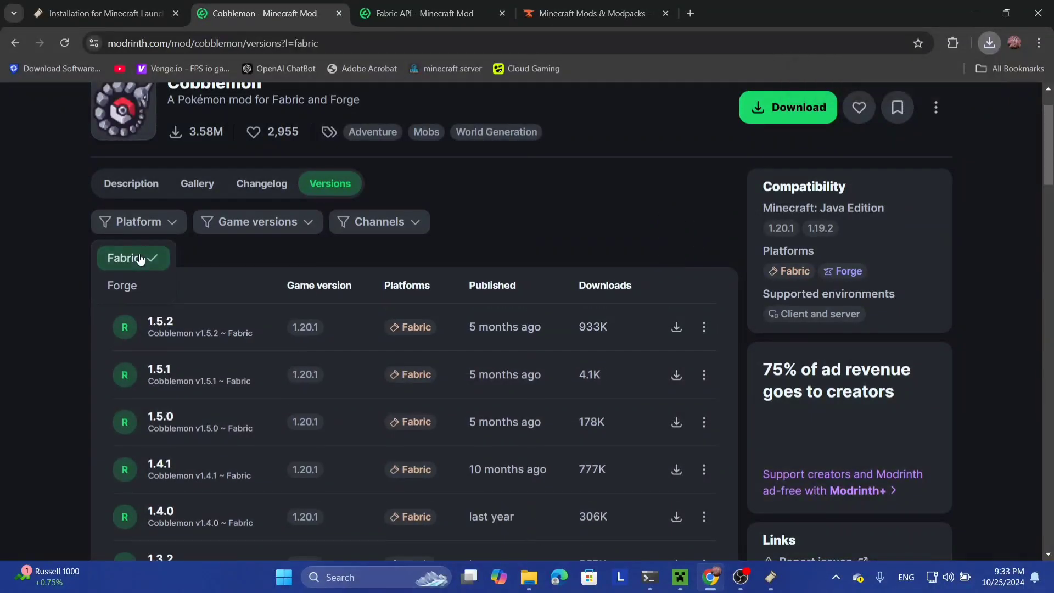
{"action": "left_click", "coordinate": [230, 245]}
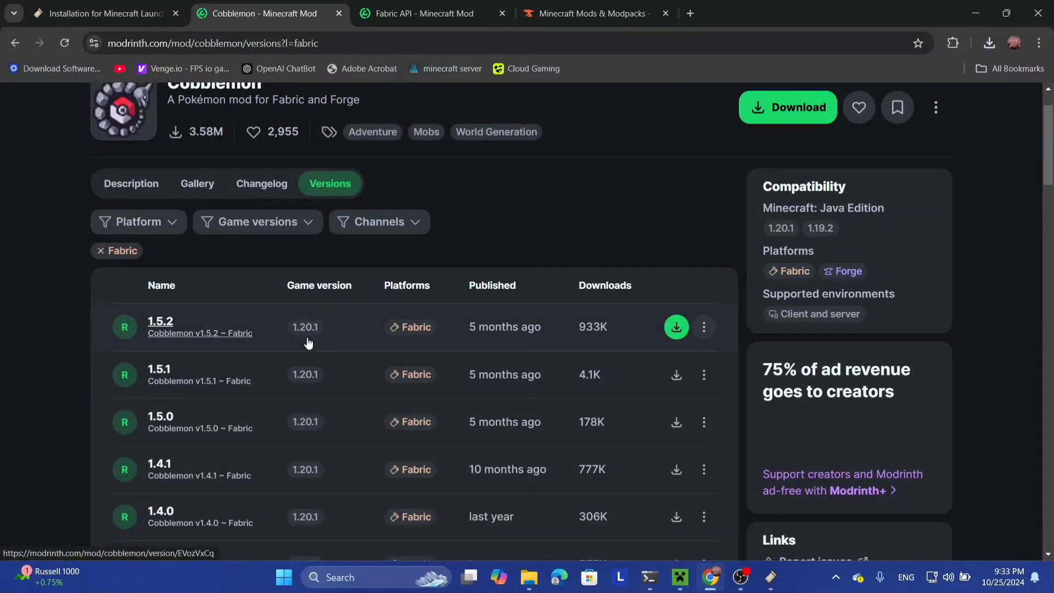
Step: Download Cobblemon 1.5.2 for Fabric and confirm it in Chrome's downloads panel
{"action": "left_click", "coordinate": [677, 327]}
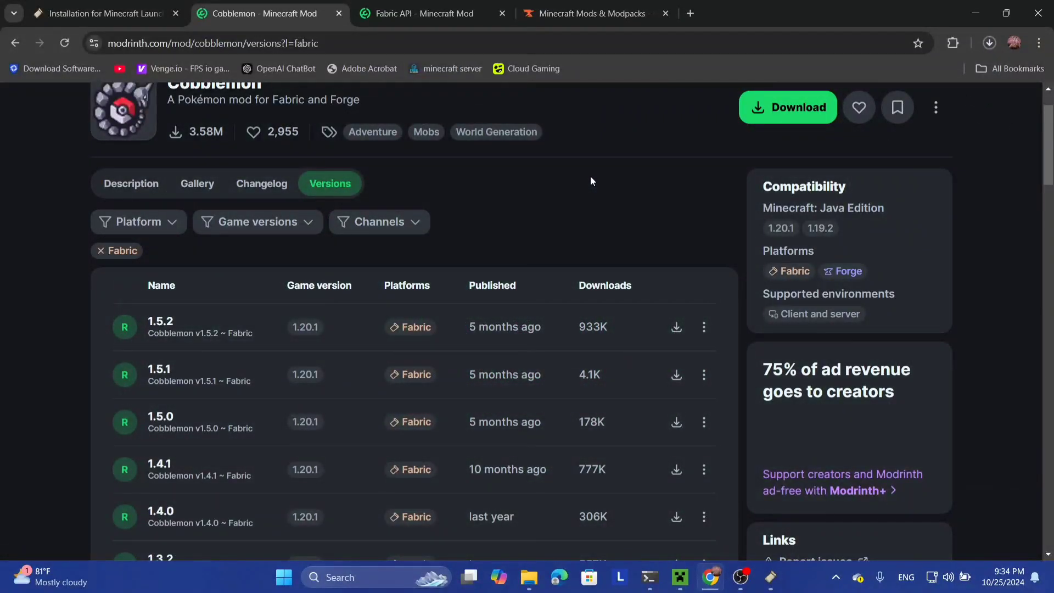
{"action": "left_click", "coordinate": [990, 44]}
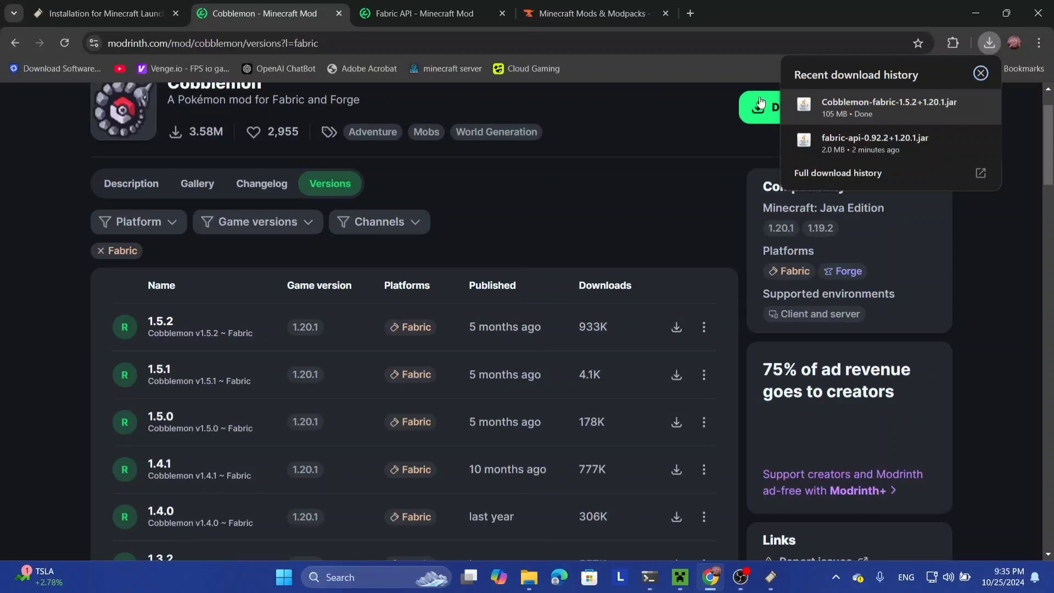
{"action": "left_click", "coordinate": [641, 136]}
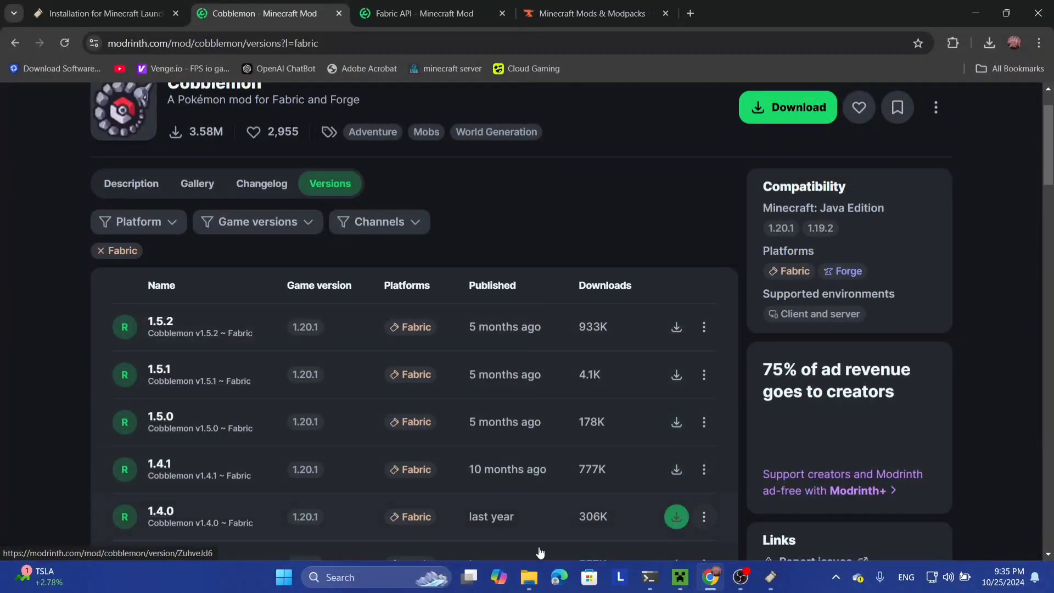
Step: Copy the fabric-api and Cobblemon jar files from the Downloads\Programs folder
{"action": "mouse_move", "coordinate": [535, 578]}
{"action": "left_click", "coordinate": [482, 519]}
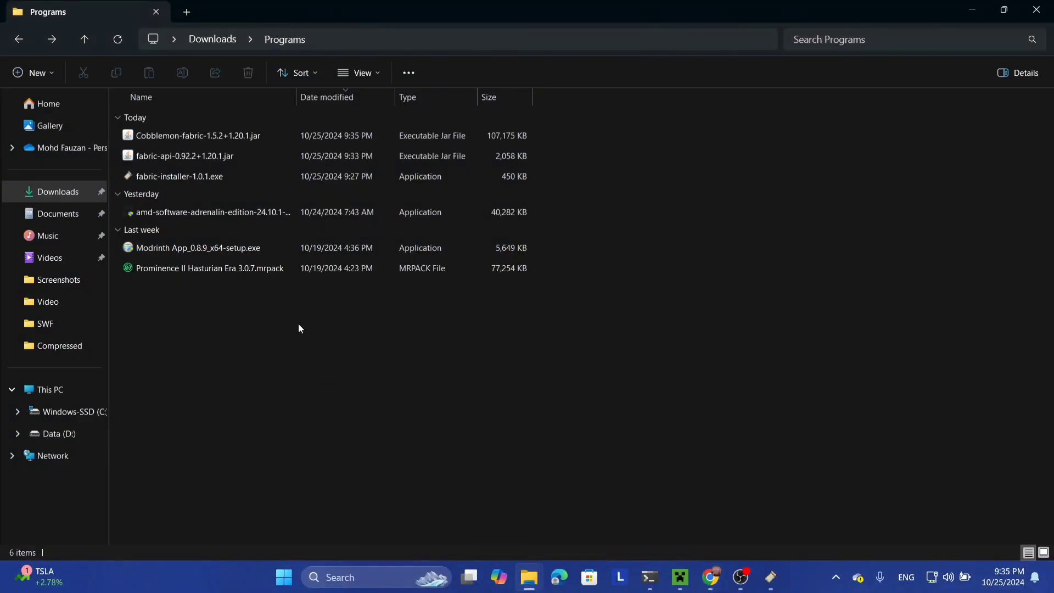
{"action": "left_click", "coordinate": [275, 155]}
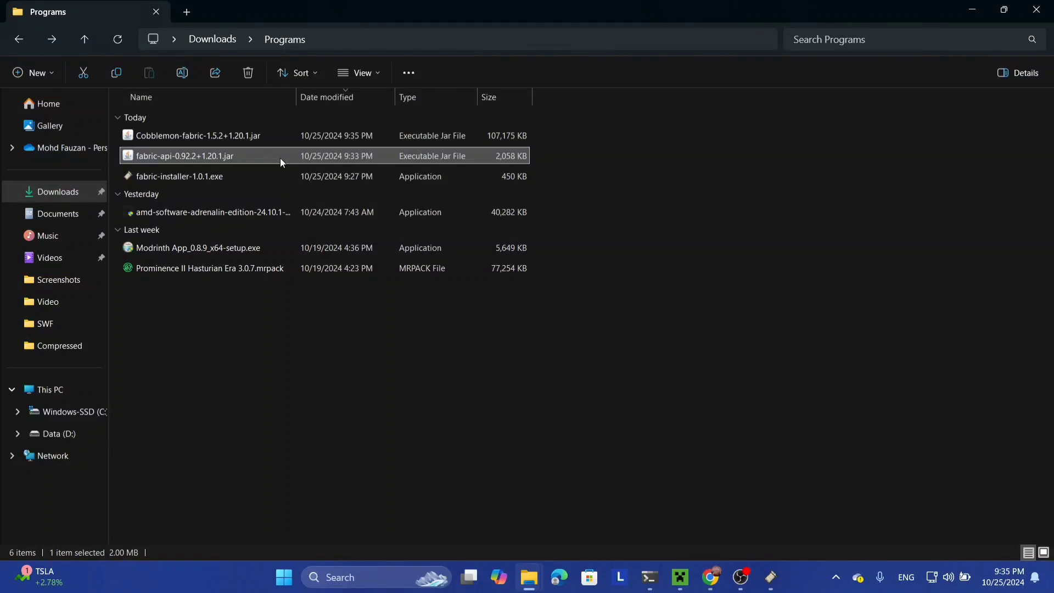
{"action": "left_click", "coordinate": [269, 136], "text": "ctrl"}
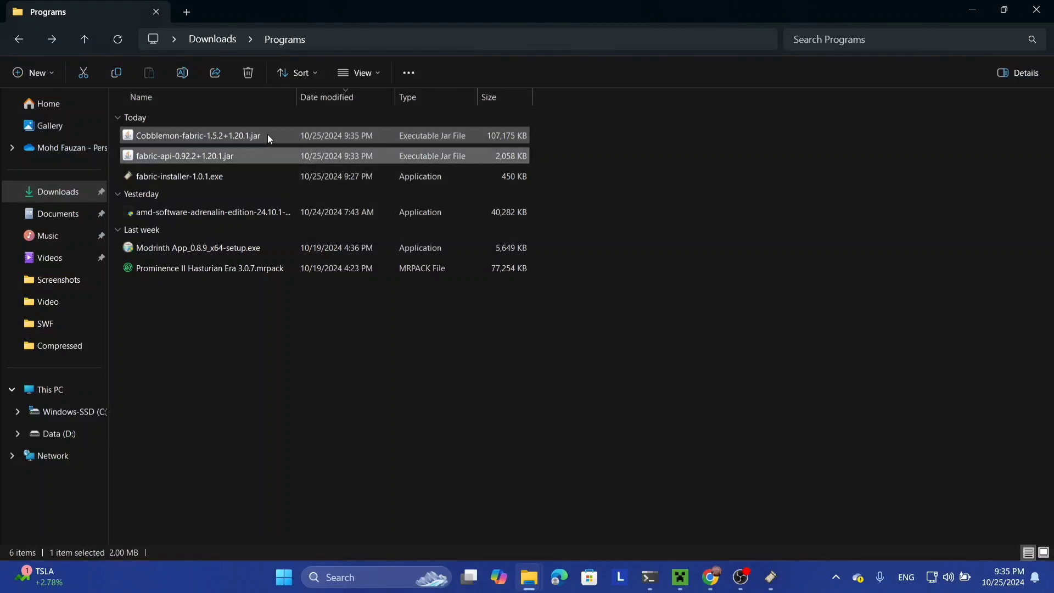
{"action": "key", "text": "ctrl+x"}
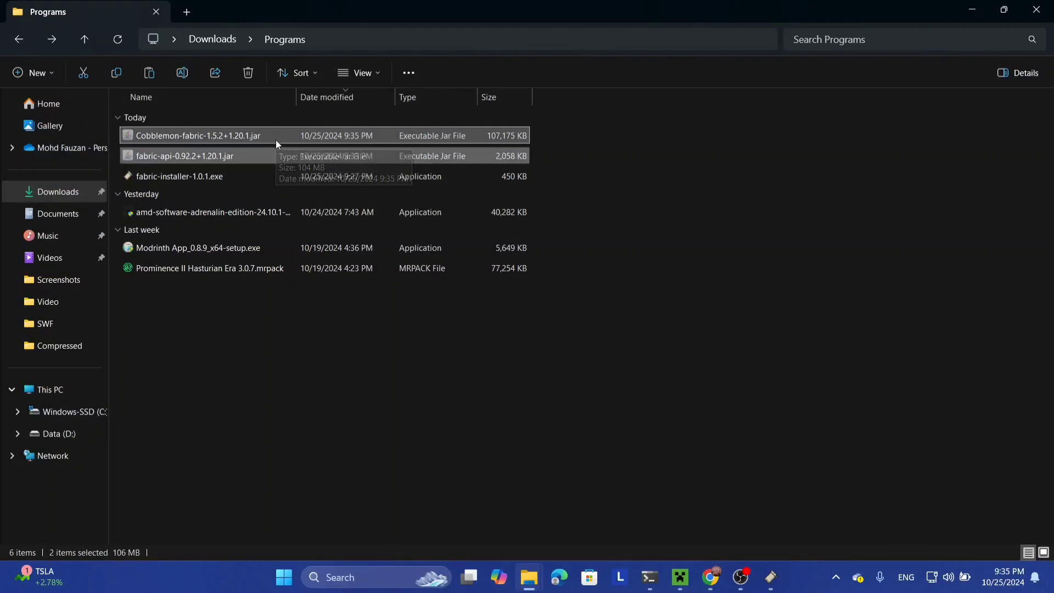
{"action": "key", "text": "ctrl+c"}
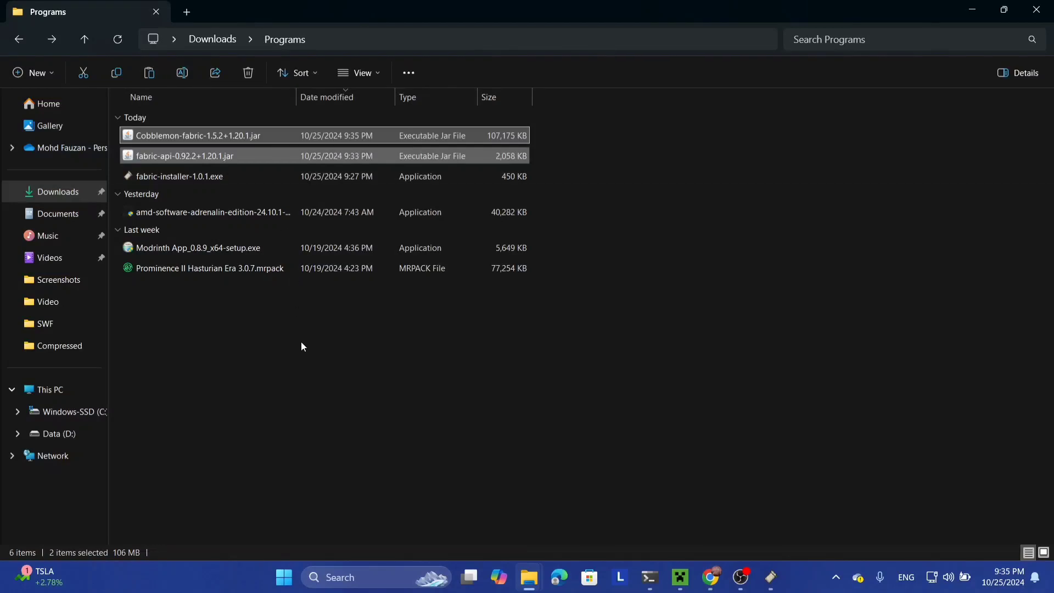
Step: Paste both jars into the .minecraft mods folder, then bring back the Fabric Installer
{"action": "mouse_move", "coordinate": [529, 577]}
{"action": "left_click", "coordinate": [572, 509]}
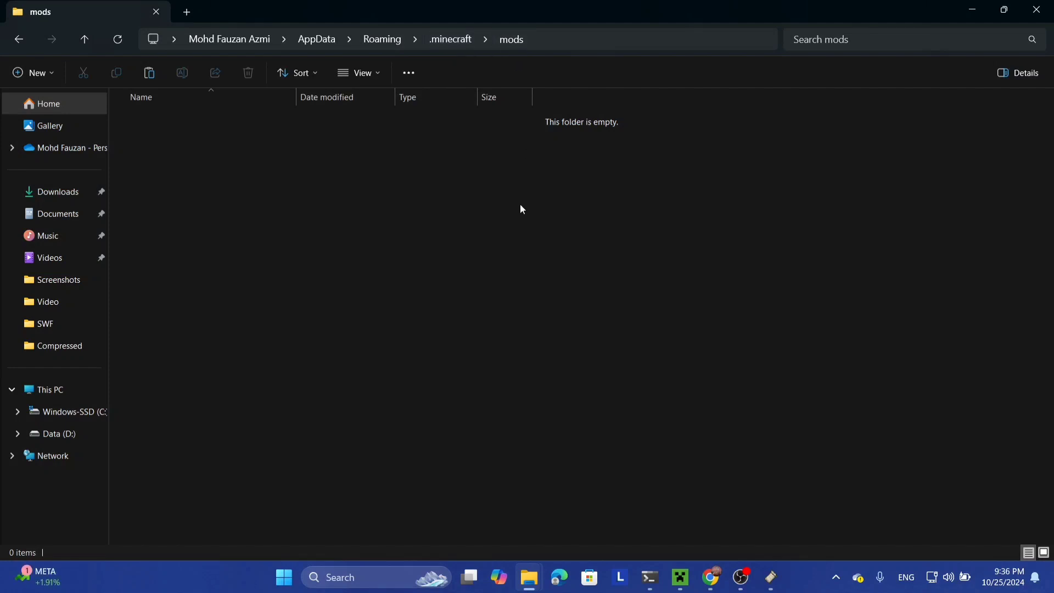
{"action": "key", "text": "ctrl+v"}
{"action": "left_click", "coordinate": [415, 195]}
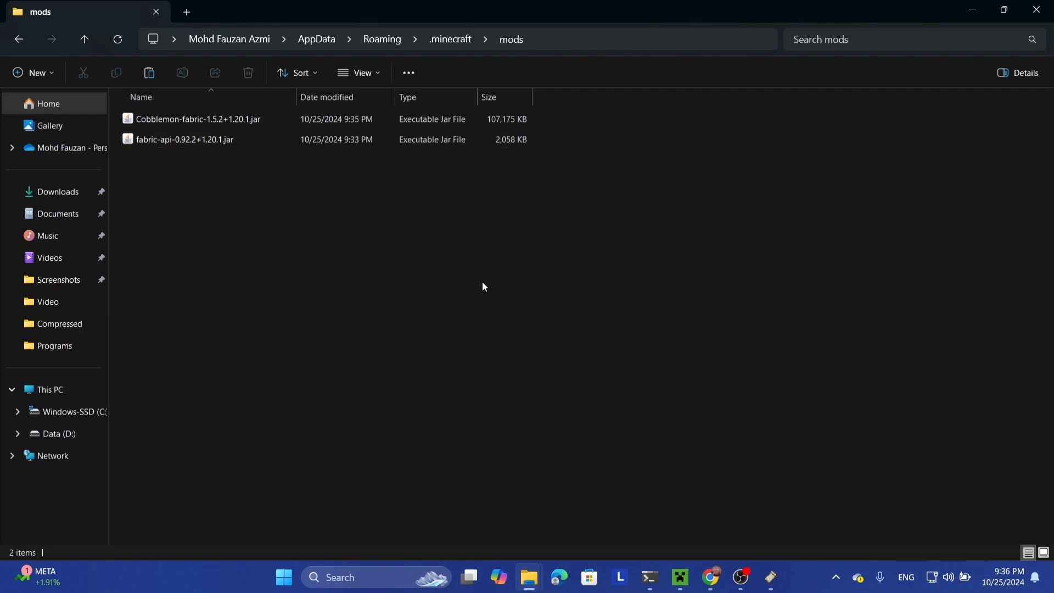
{"action": "left_click", "coordinate": [771, 578]}
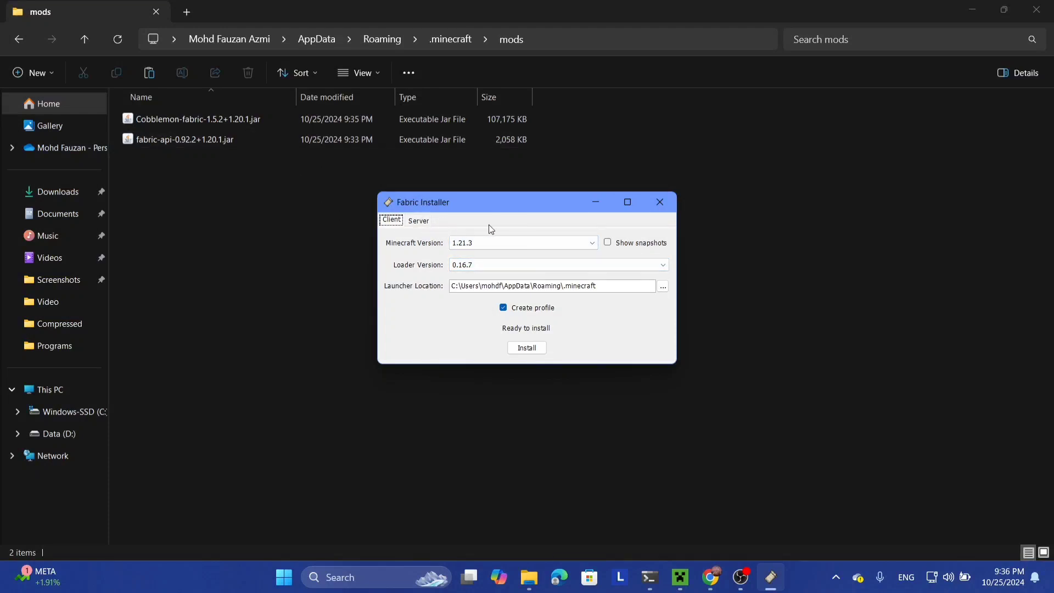
Step: Pick 1.20.1 from the Minecraft version list, then bring up the loader version list
{"action": "left_click", "coordinate": [493, 242]}
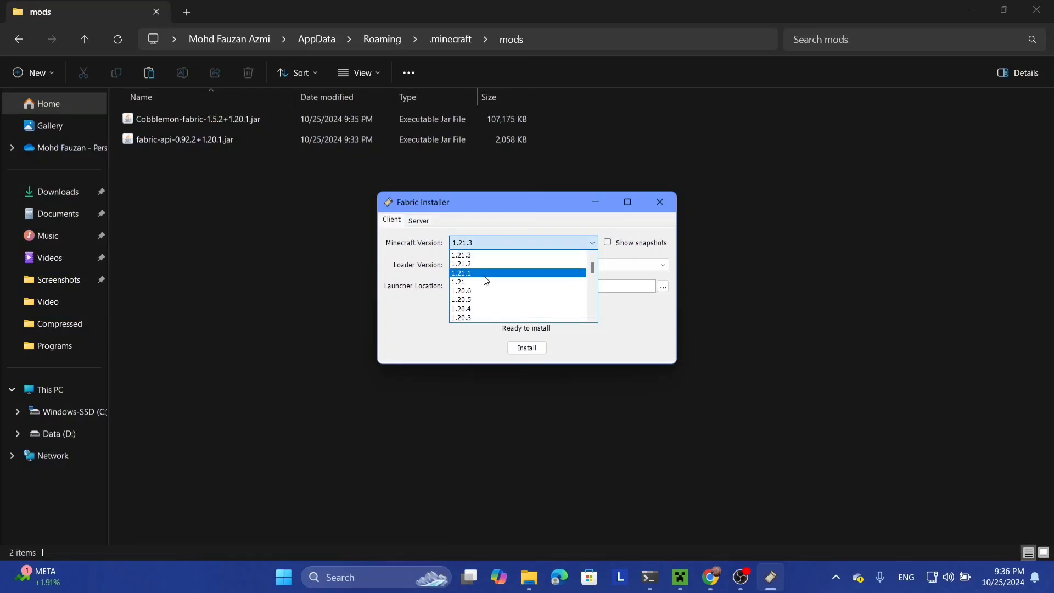
{"action": "scroll", "coordinate": [487, 281], "scroll_direction": "down", "scroll_amount": 2}
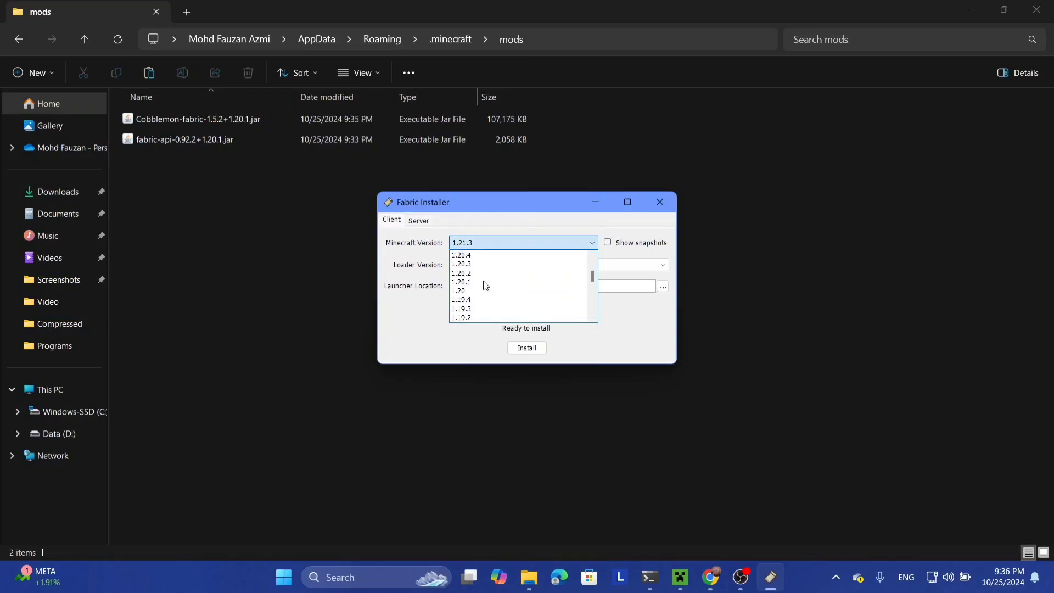
{"action": "left_click", "coordinate": [471, 282]}
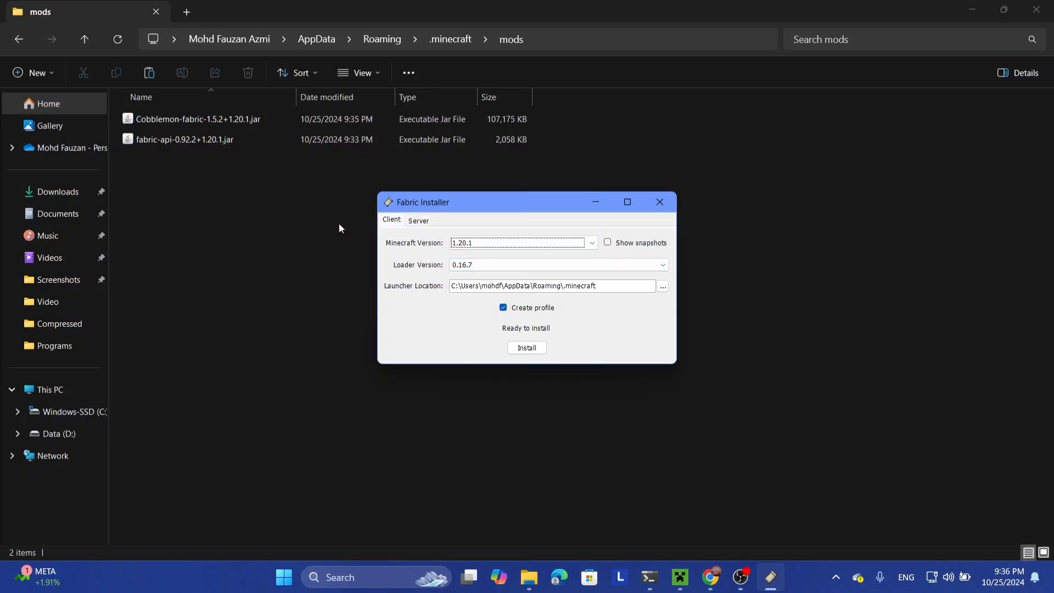
{"action": "left_click", "coordinate": [479, 266]}
{"action": "scroll", "coordinate": [477, 320], "scroll_direction": "down", "scroll_amount": 1}
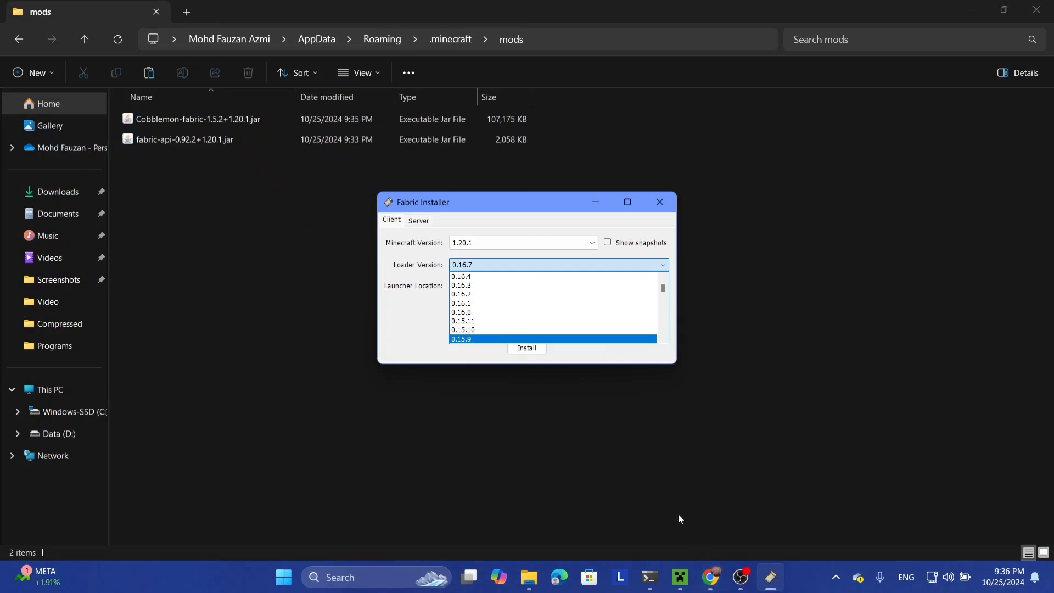
Step: Return to the Cobblemon description page in Chrome and scroll through it
{"action": "left_click", "coordinate": [711, 577]}
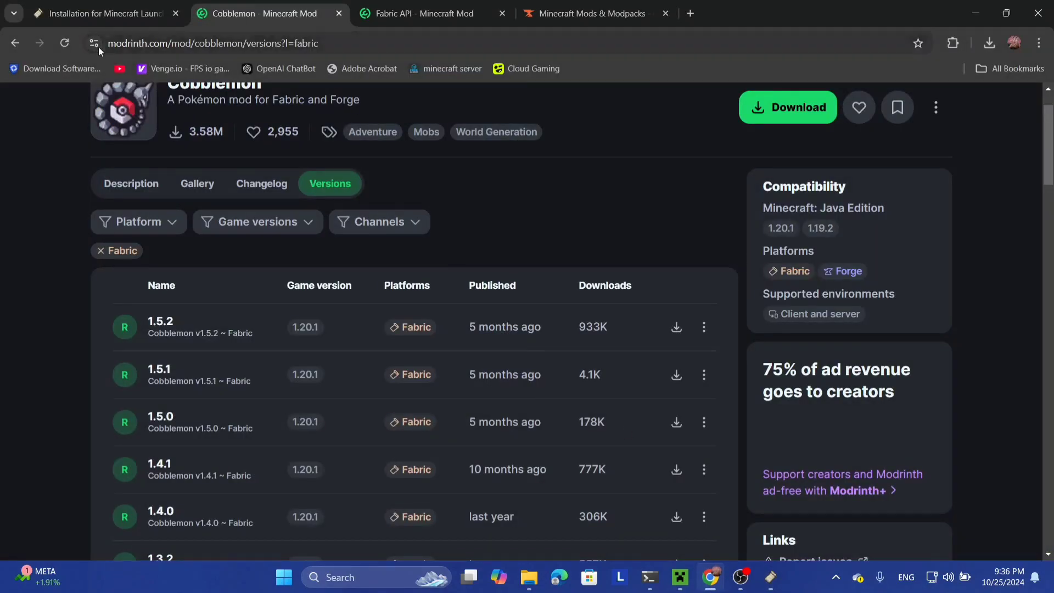
{"action": "left_click", "coordinate": [22, 43]}
{"action": "scroll", "coordinate": [99, 367], "scroll_direction": "down", "scroll_amount": 10}
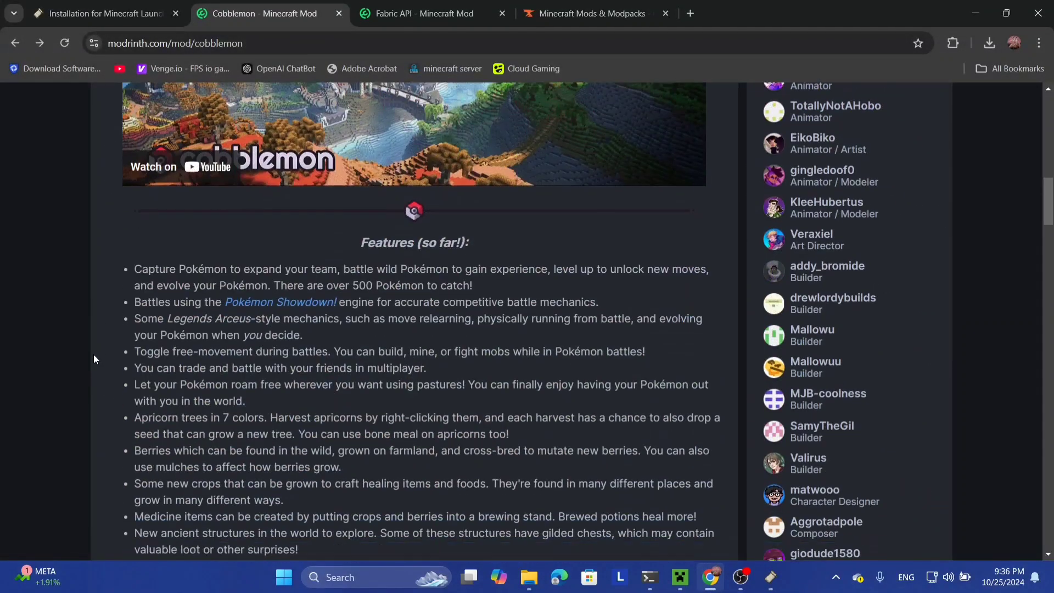
{"action": "scroll", "coordinate": [93, 357], "scroll_direction": "down", "scroll_amount": 7}
{"action": "scroll", "coordinate": [92, 355], "scroll_direction": "up", "scroll_amount": 13}
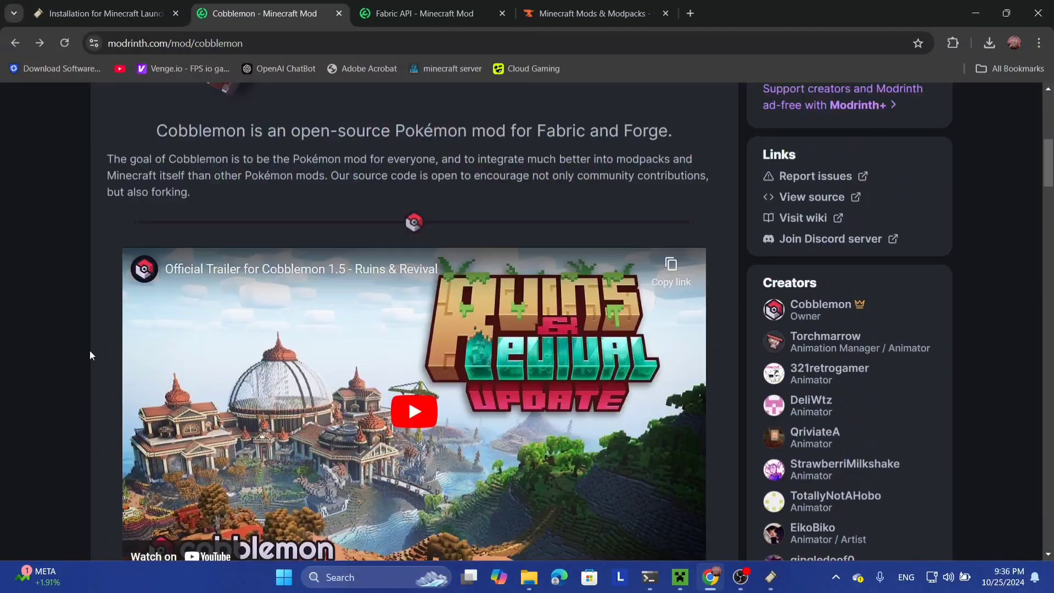
{"action": "scroll", "coordinate": [90, 351], "scroll_direction": "up", "scroll_amount": 8}
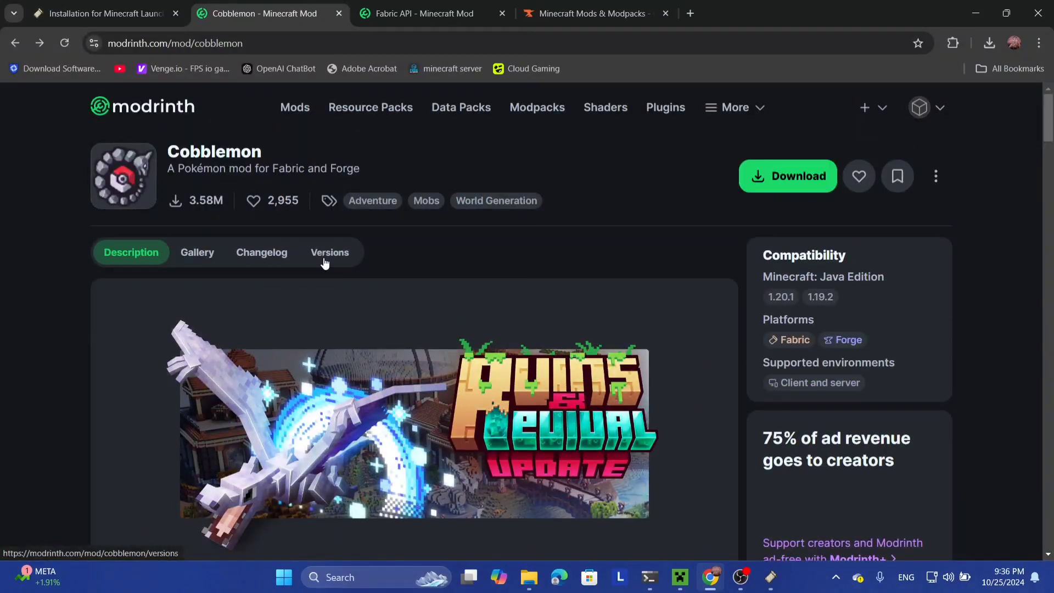
Step: Open the Cobblemon changelog and scroll through the v1.5.2 release notes
{"action": "left_click", "coordinate": [325, 256]}
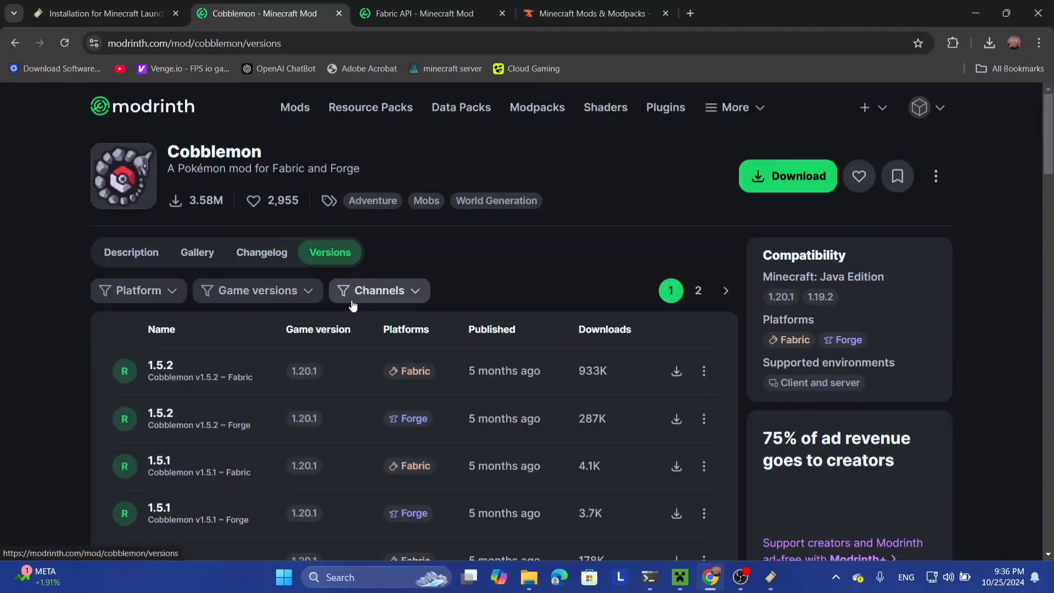
{"action": "left_click", "coordinate": [278, 251]}
{"action": "scroll", "coordinate": [155, 314], "scroll_direction": "down", "scroll_amount": 3}
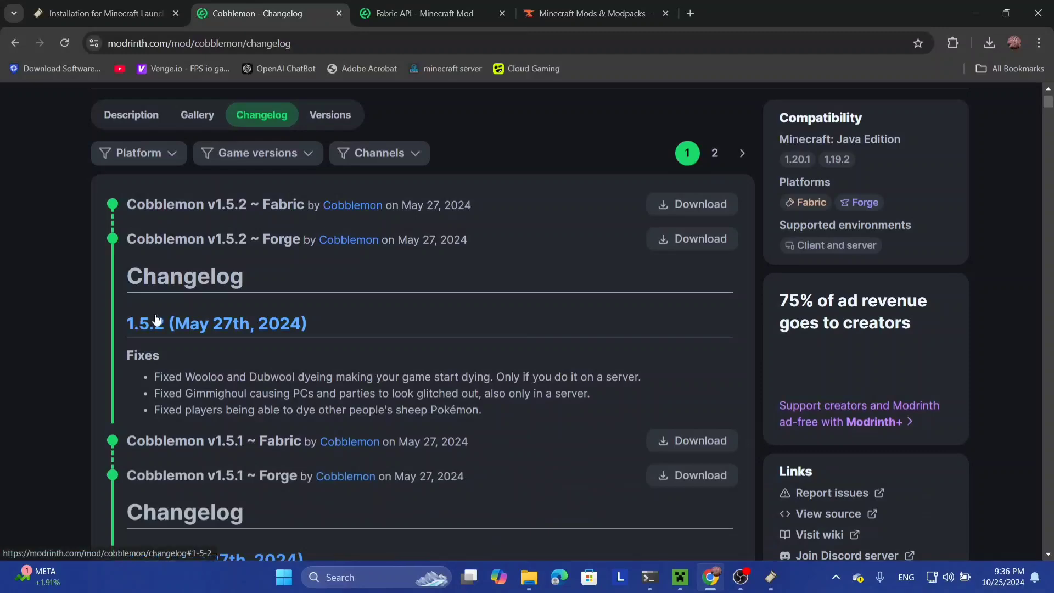
{"action": "scroll", "coordinate": [155, 316], "scroll_direction": "down", "scroll_amount": 2}
{"action": "scroll", "coordinate": [156, 314], "scroll_direction": "up", "scroll_amount": 5}
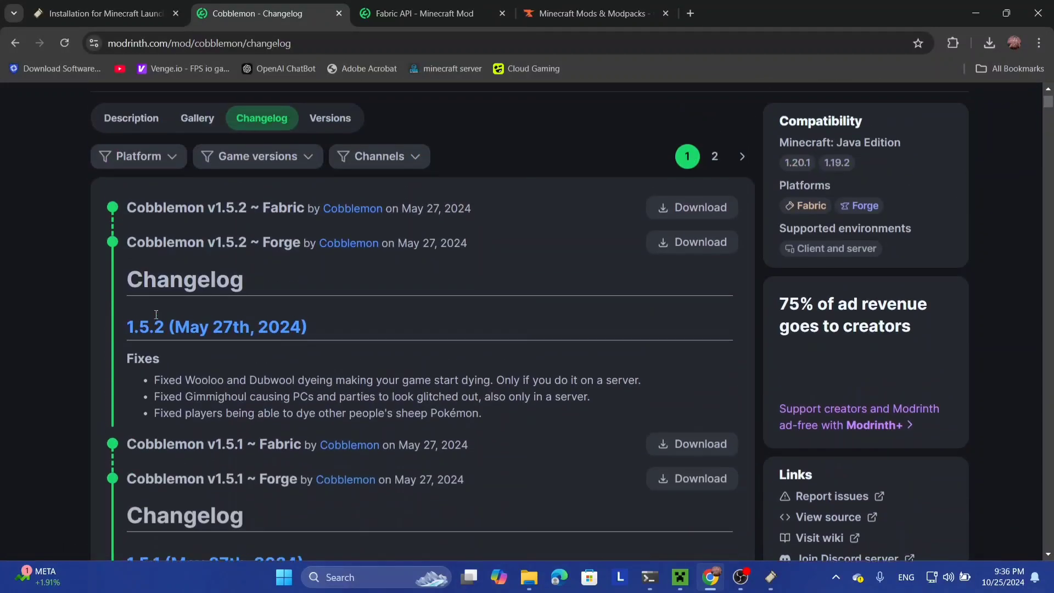
Step: Back in the Fabric Installer, choose loader version 0.16.0
{"action": "left_click", "coordinate": [771, 587]}
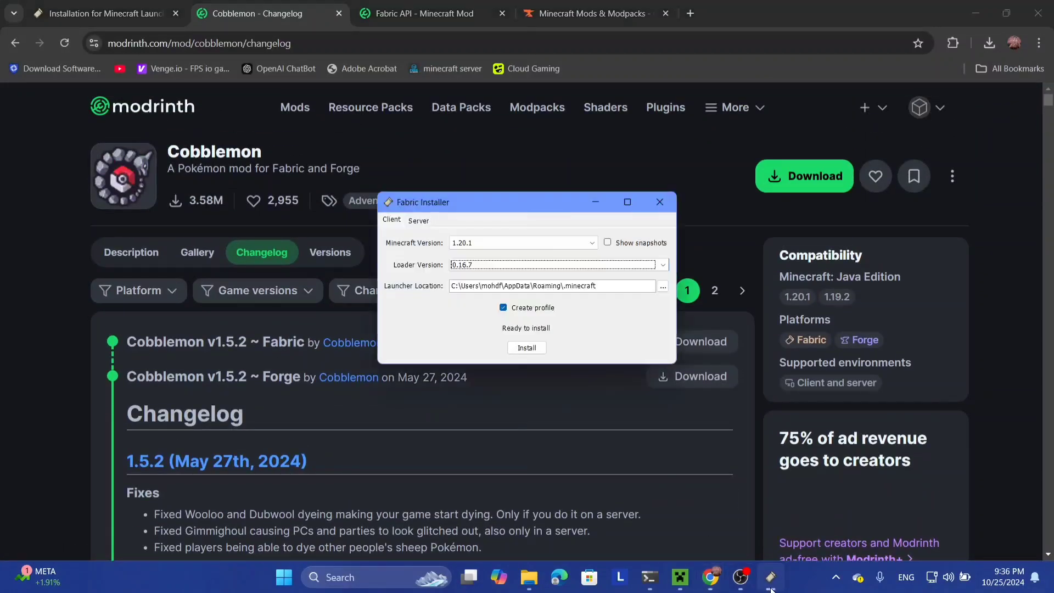
{"action": "left_click", "coordinate": [548, 264]}
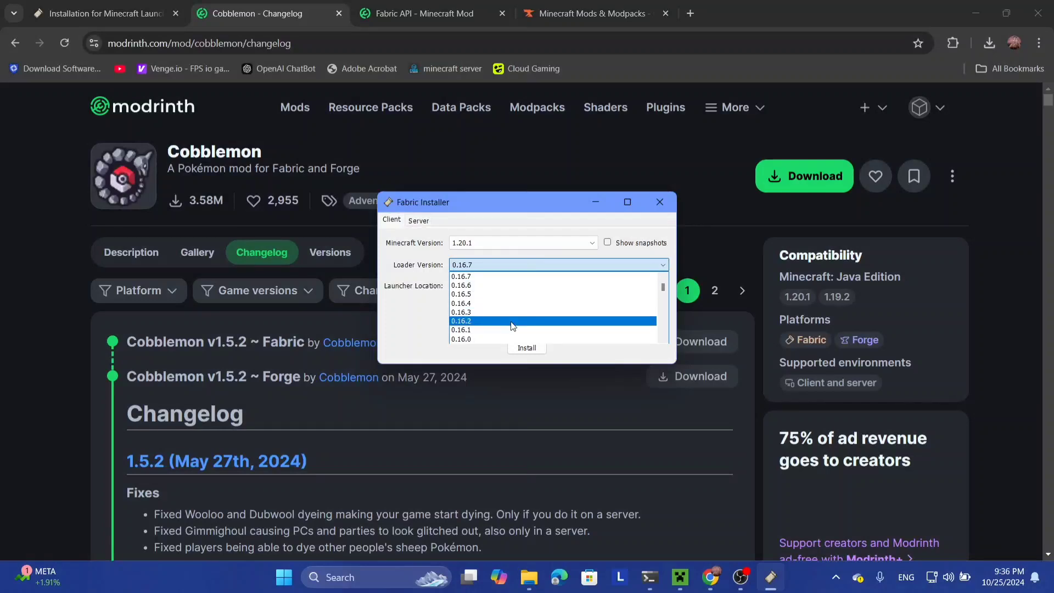
{"action": "scroll", "coordinate": [511, 326], "scroll_direction": "down", "scroll_amount": 1}
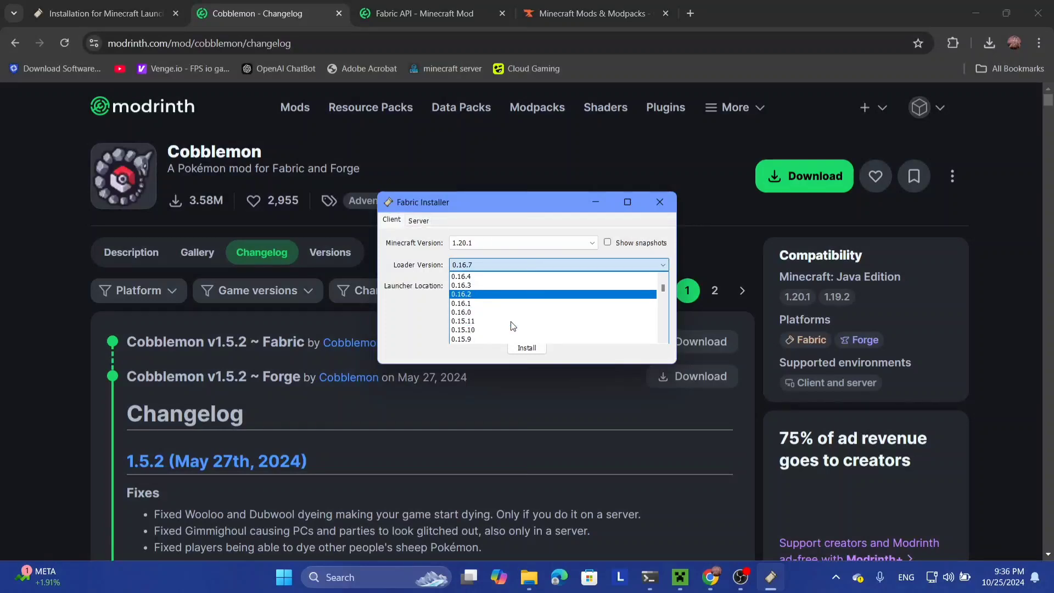
{"action": "left_click", "coordinate": [484, 313]}
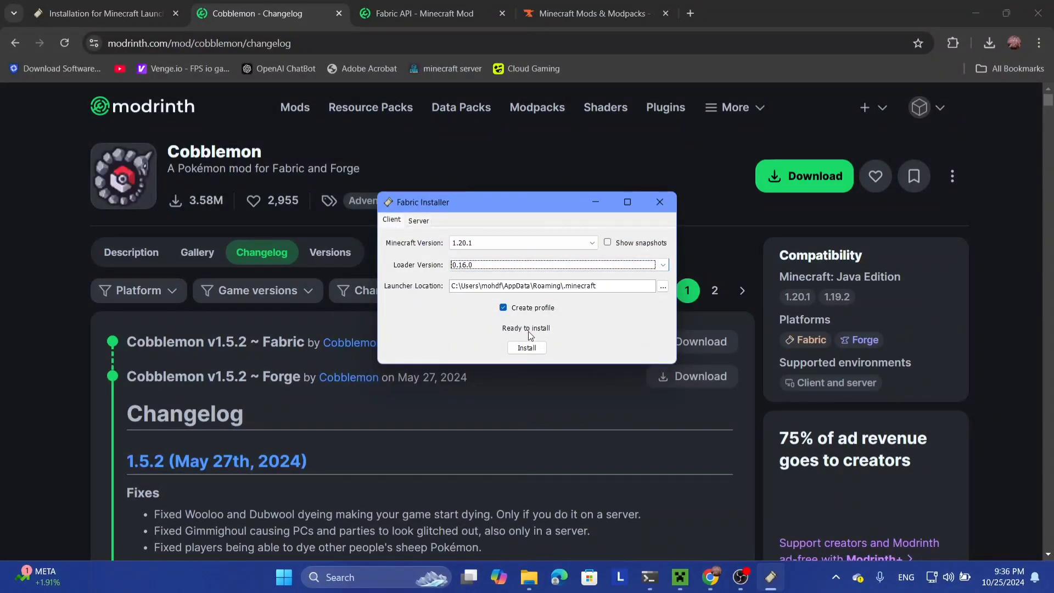
Step: Start the install, answer No to the launcher-open prompt, and close the installer
{"action": "left_click", "coordinate": [526, 349]}
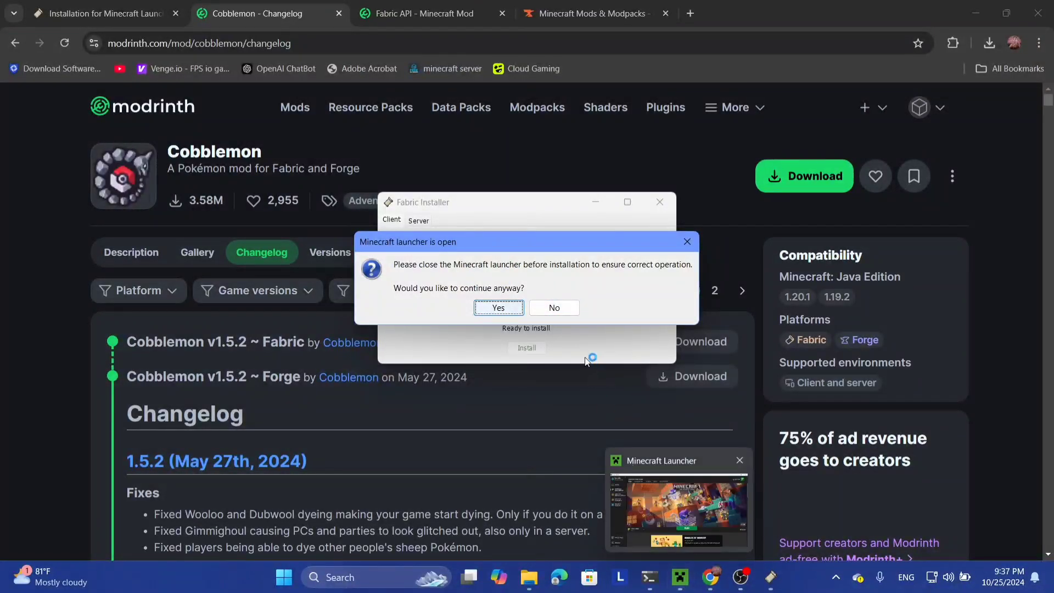
{"action": "left_click", "coordinate": [553, 309]}
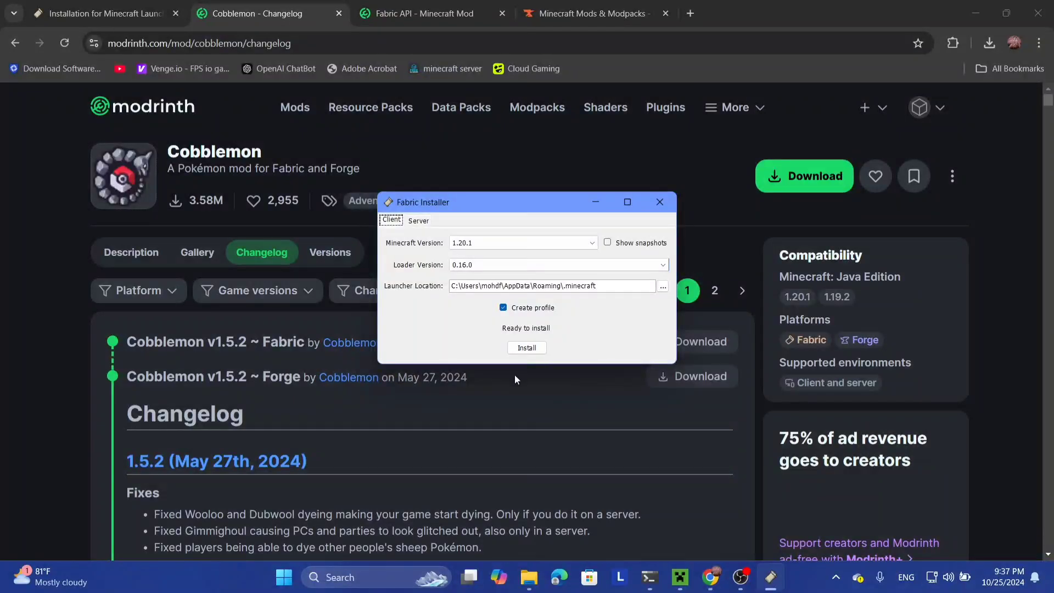
{"action": "left_click", "coordinate": [661, 200]}
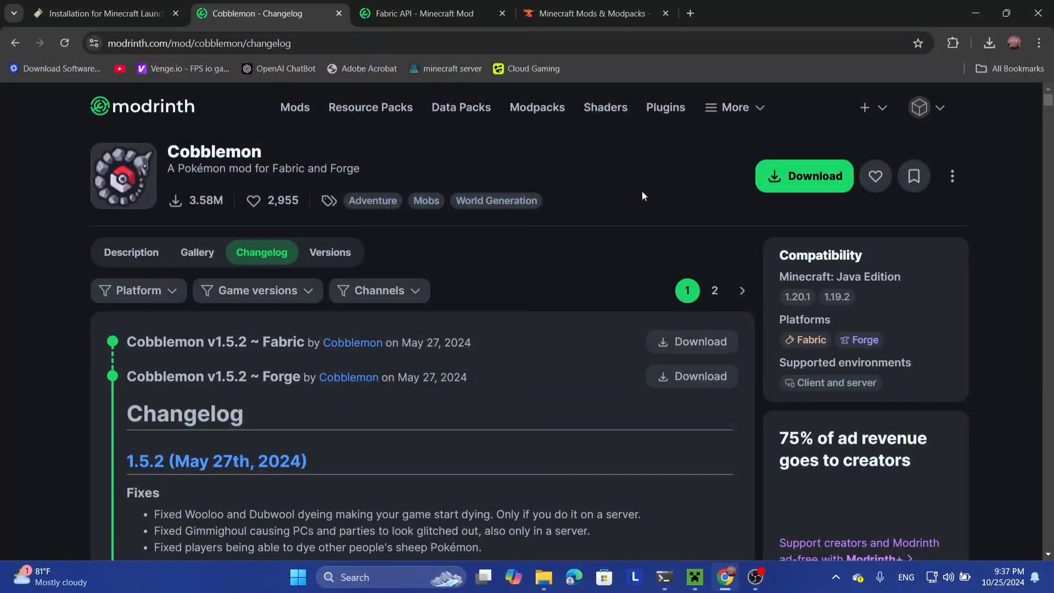
Step: Close the Cobblemon tab, review the Fabric API 1.20.1 versions, and switch to the Minecraft Launcher
{"action": "left_click", "coordinate": [340, 13]}
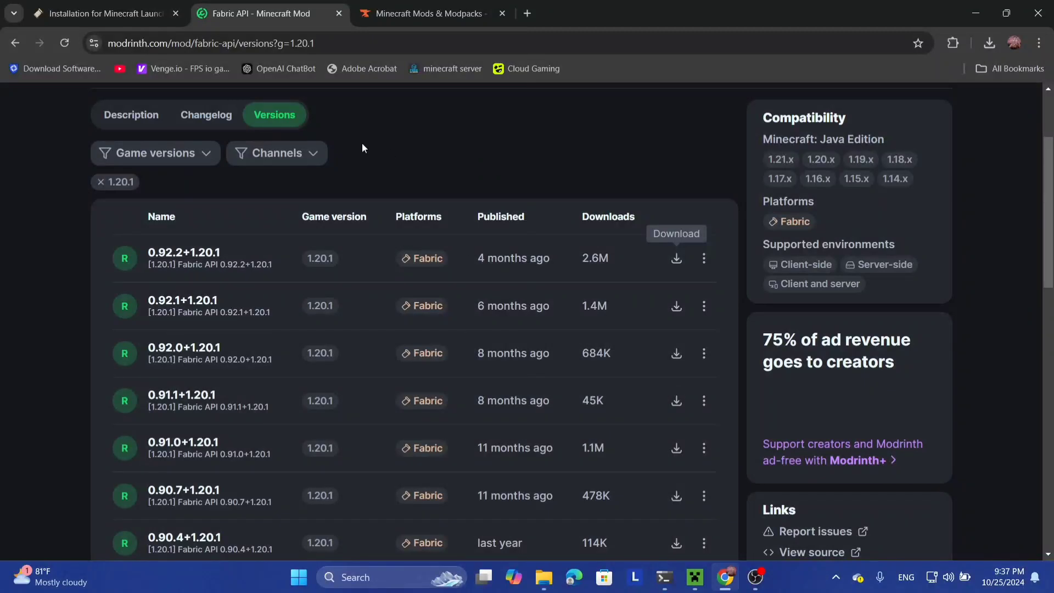
{"action": "scroll", "coordinate": [465, 161], "scroll_direction": "up", "scroll_amount": 1}
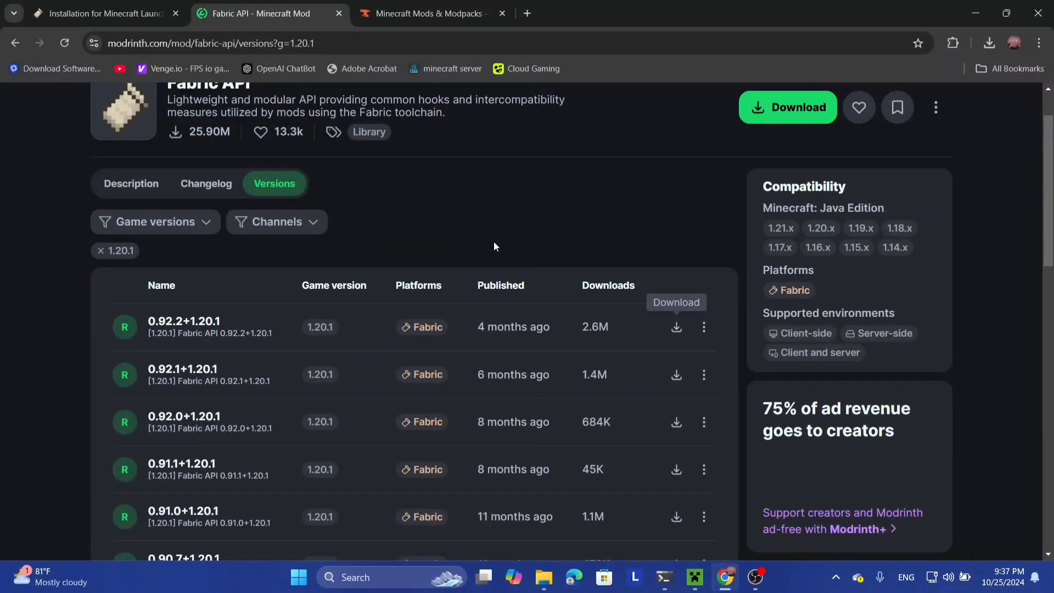
{"action": "scroll", "coordinate": [494, 246], "scroll_direction": "up", "scroll_amount": 1}
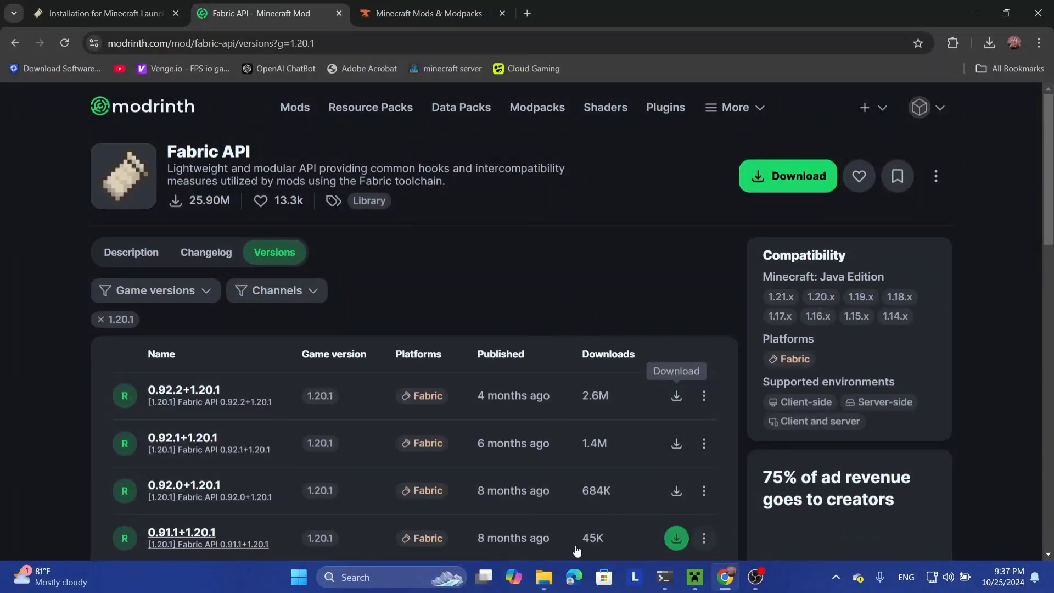
{"action": "left_click", "coordinate": [697, 578]}
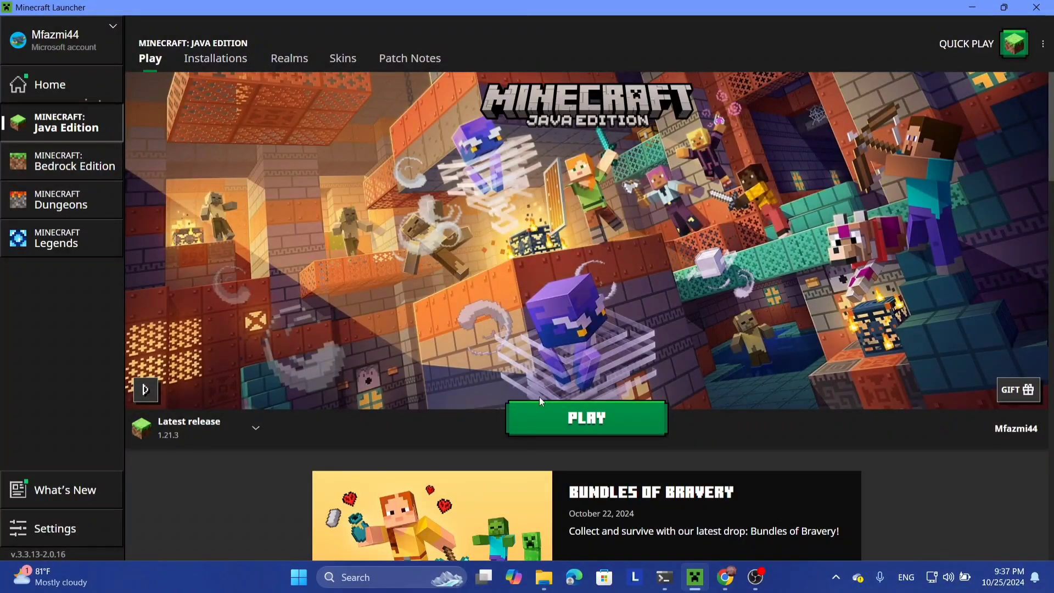
Step: Start a new installation with a stone block icon named 'Fabric Cobblemon'
{"action": "left_click", "coordinate": [215, 60]}
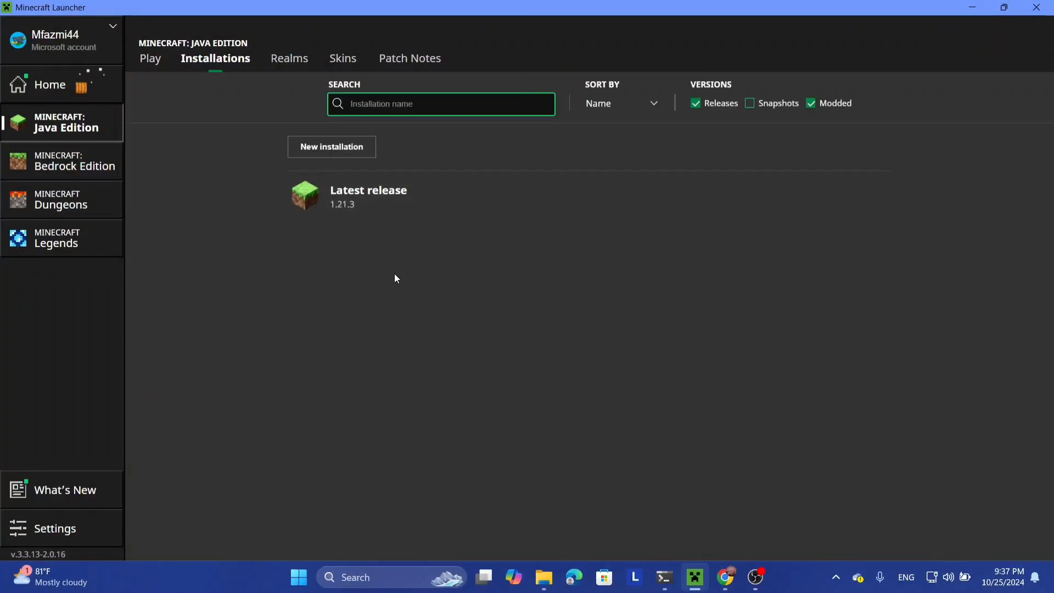
{"action": "left_click", "coordinate": [369, 149]}
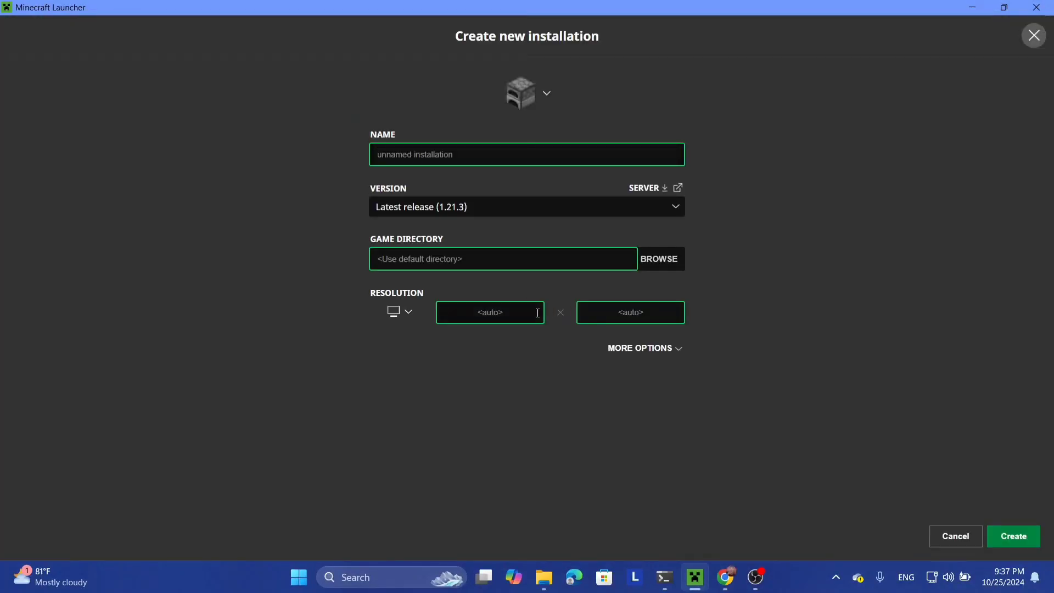
{"action": "left_click", "coordinate": [527, 93]}
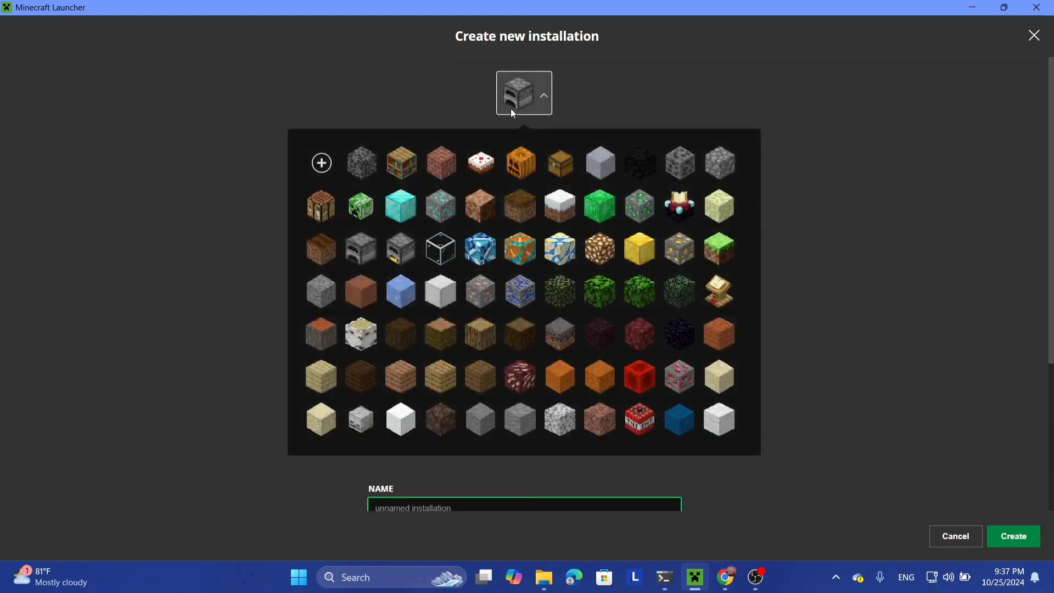
{"action": "left_click", "coordinate": [499, 155]}
{"action": "left_click", "coordinate": [509, 161]}
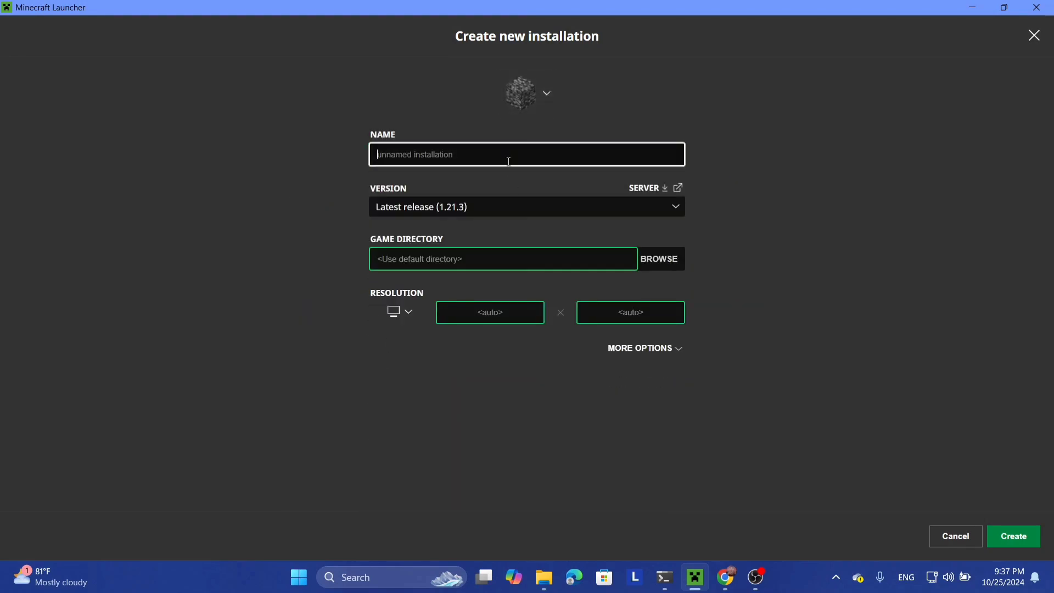
{"action": "type", "text": "Fabric Cobblemon"}
{"action": "left_click", "coordinate": [268, 209]}
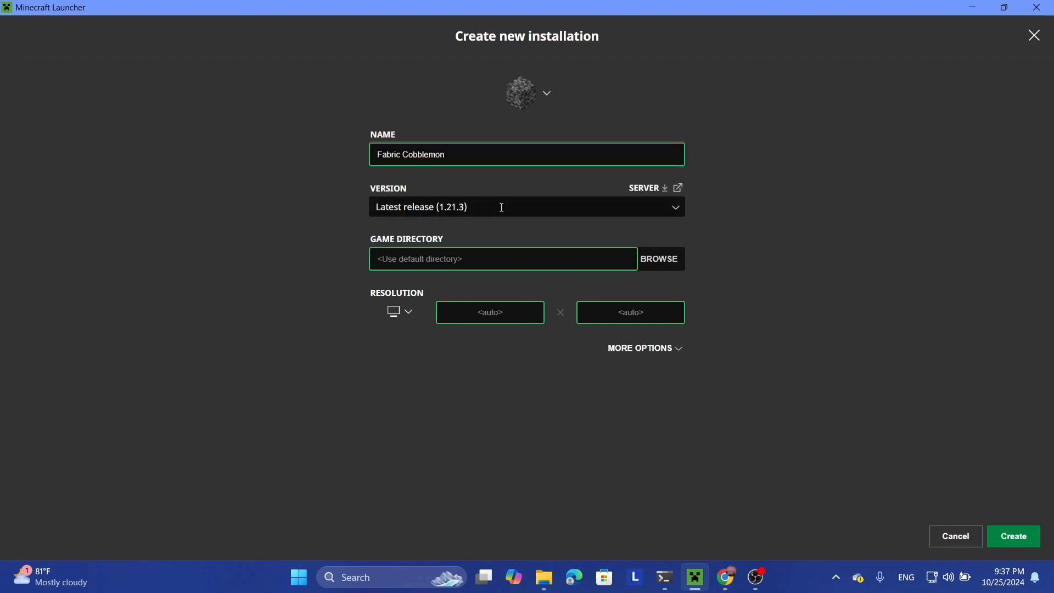
Step: Set the installation's version to release fabric-loader-0.15.11-1.20.1
{"action": "left_click", "coordinate": [671, 209]}
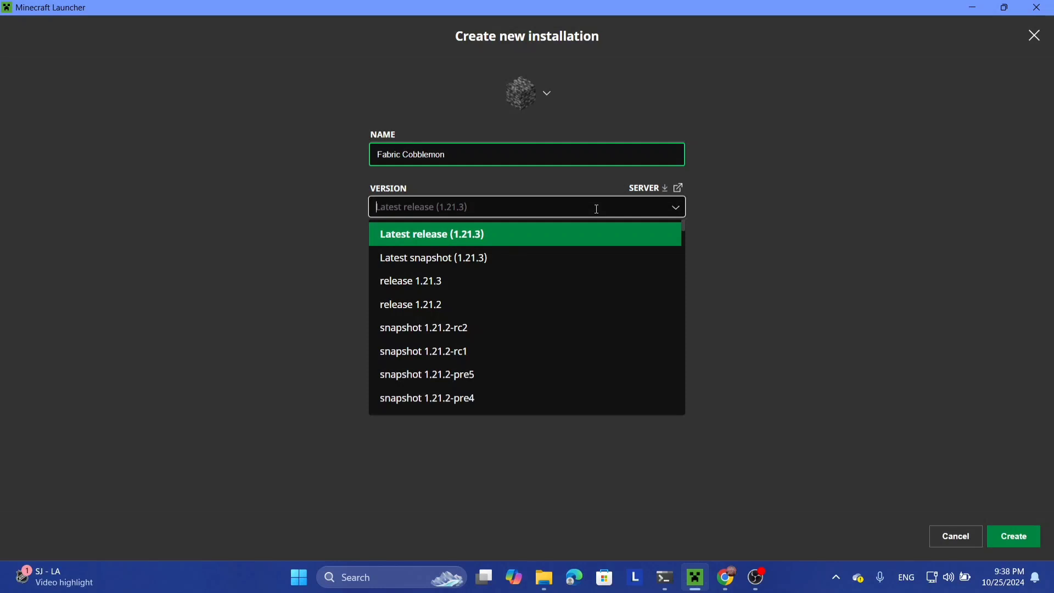
{"action": "type", "text": "fabr"}
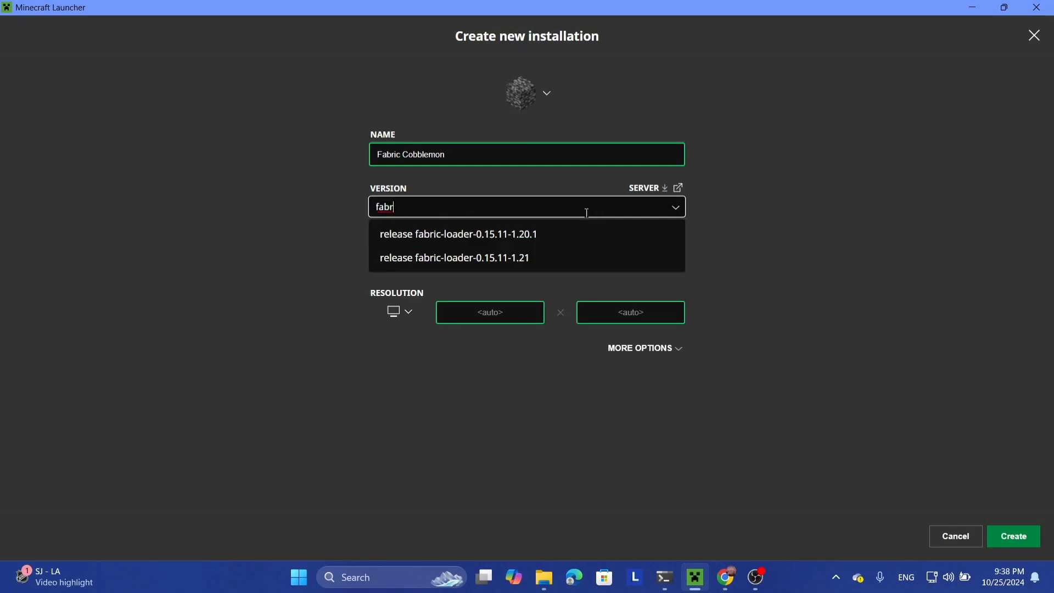
{"action": "left_click", "coordinate": [530, 238]}
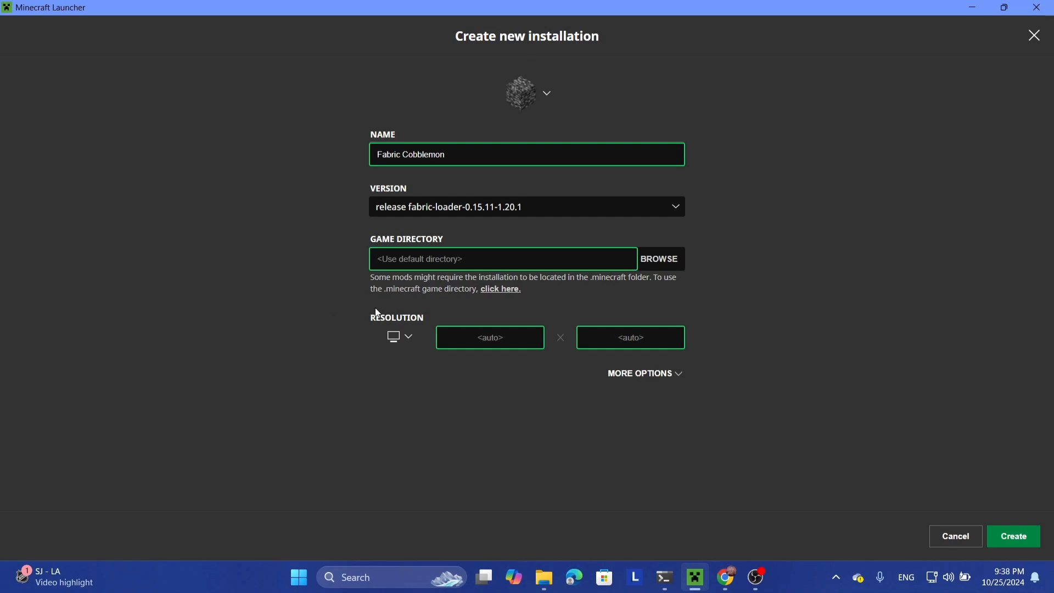
Step: Change the JVM argument -Xmx2G to -Xmx8G and create the Fabric Cobblemon installation
{"action": "left_click", "coordinate": [656, 376]}
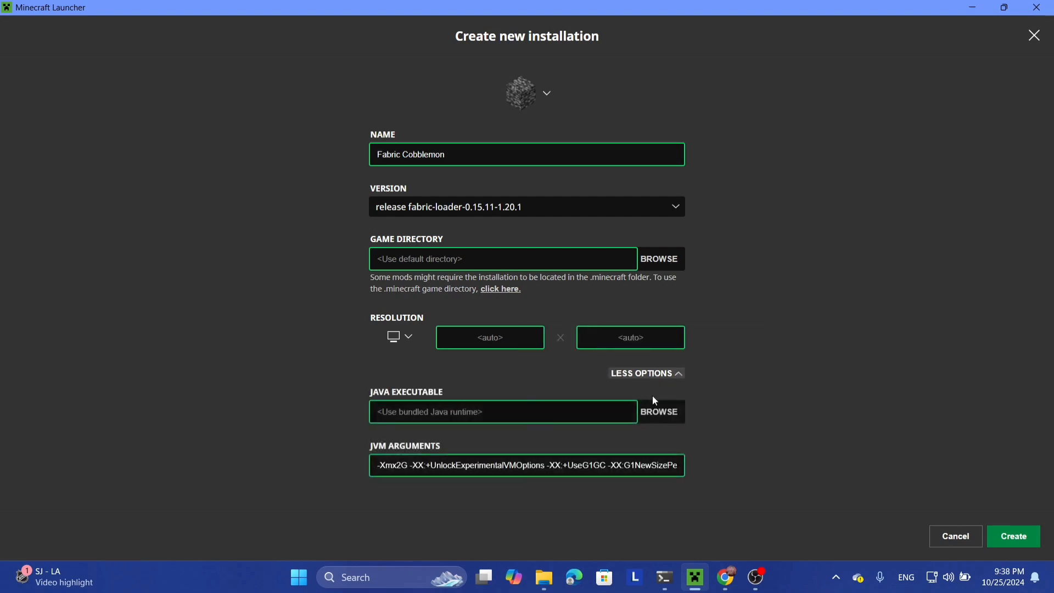
{"action": "left_click", "coordinate": [613, 469]}
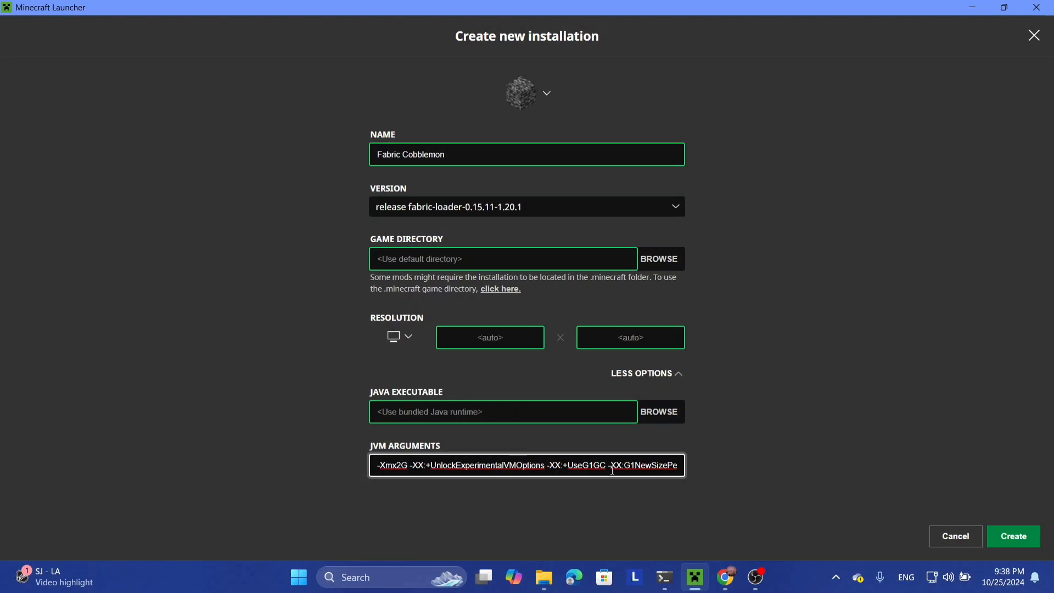
{"action": "key", "text": "Right"}
{"action": "key", "text": "Right"}
{"action": "key", "text": "Right"}
{"action": "key", "text": "Right"}
{"action": "key", "text": "Right"}
{"action": "key", "text": "Right"}
{"action": "key", "text": "Right"}
{"action": "key", "text": "Right"}
{"action": "key", "text": "Right"}
{"action": "key", "text": "Right"}
{"action": "key", "text": "Right"}
{"action": "key", "text": "Right"}
{"action": "key", "text": "Right"}
{"action": "key", "text": "Right"}
{"action": "key", "text": "Right"}
{"action": "key", "text": "Right"}
{"action": "key", "text": "Right"}
{"action": "key", "text": "Right"}
{"action": "key", "text": "Right"}
{"action": "key", "text": "Right"}
{"action": "key", "text": "Right"}
{"action": "key", "text": "Right"}
{"action": "key", "text": "Right"}
{"action": "key", "text": "Right"}
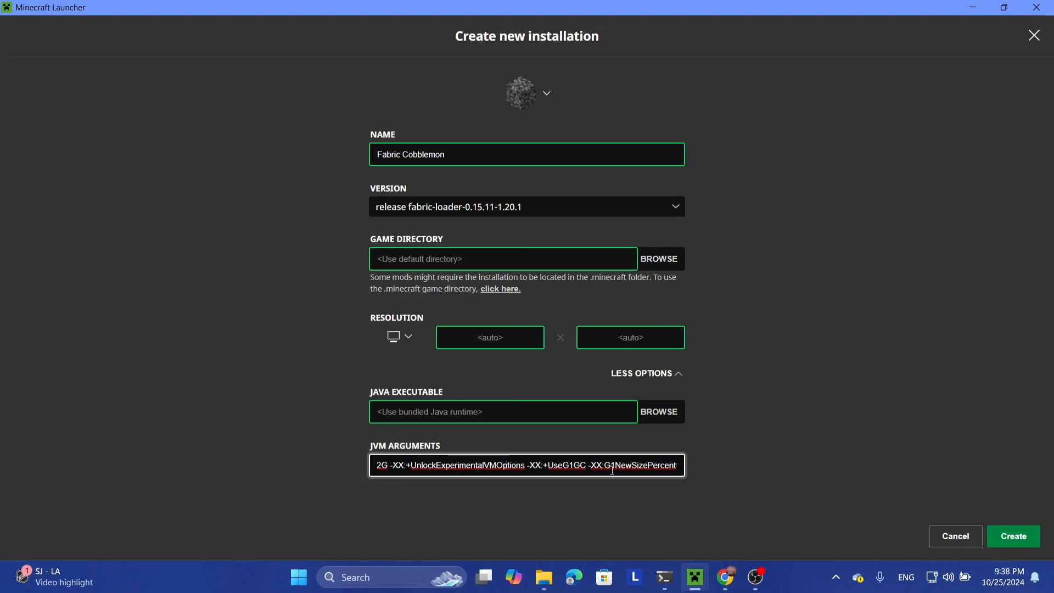
{"action": "key", "text": "Left"}
{"action": "key", "text": "Left"}
{"action": "key", "text": "Left"}
{"action": "key", "text": "Left"}
{"action": "key", "text": "Left"}
{"action": "key", "text": "Left"}
{"action": "key", "text": "Left"}
{"action": "key", "text": "Left"}
{"action": "key", "text": "Left"}
{"action": "key", "text": "Left"}
{"action": "key", "text": "Left"}
{"action": "key", "text": "Left"}
{"action": "key", "text": "Left"}
{"action": "key", "text": "Left"}
{"action": "key", "text": "Left"}
{"action": "key", "text": "Left"}
{"action": "key", "text": "Left"}
{"action": "key", "text": "Left"}
{"action": "key", "text": "Left"}
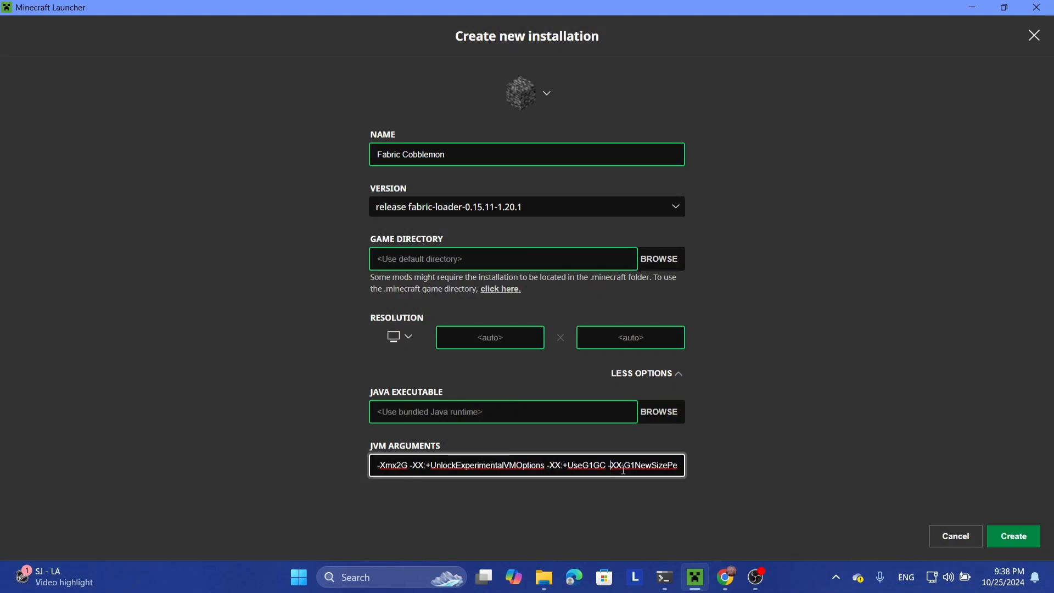
{"action": "left_click_drag", "start_coordinate": [611, 470], "coordinate": [325, 470]}
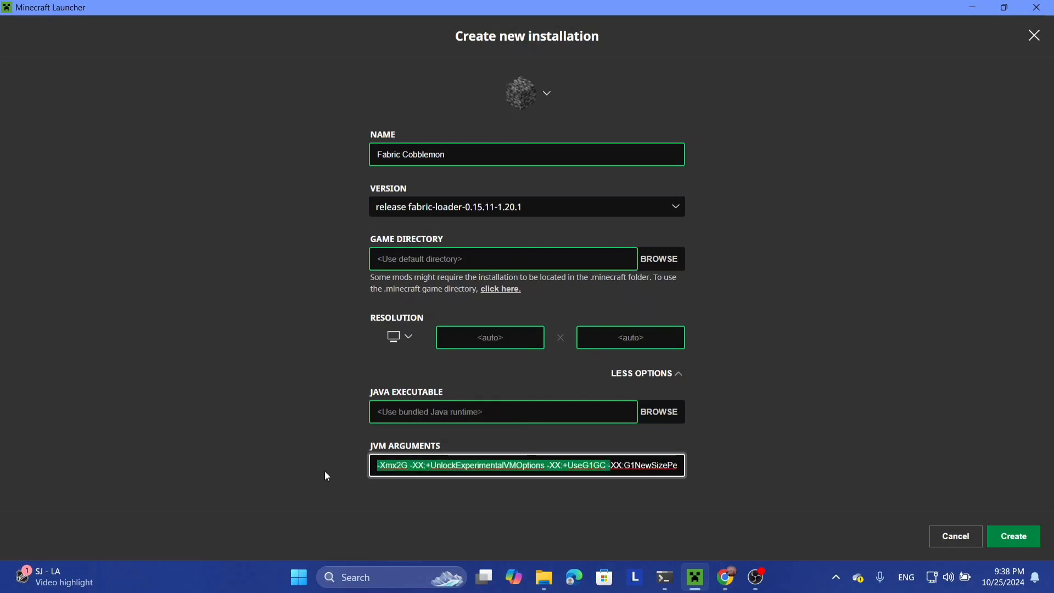
{"action": "left_click", "coordinate": [397, 465]}
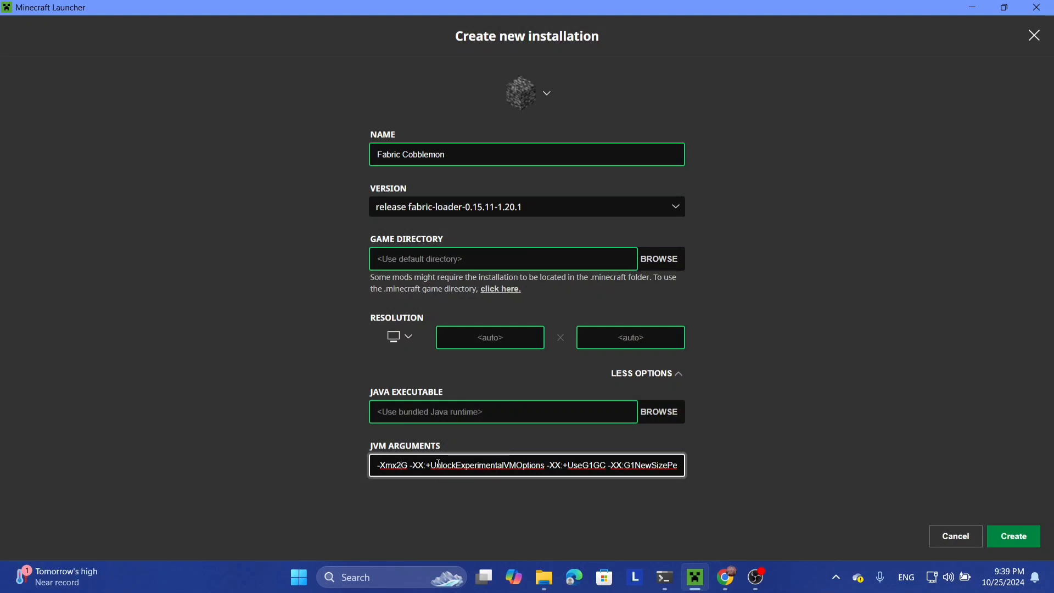
{"action": "key", "text": "BackSpace"}
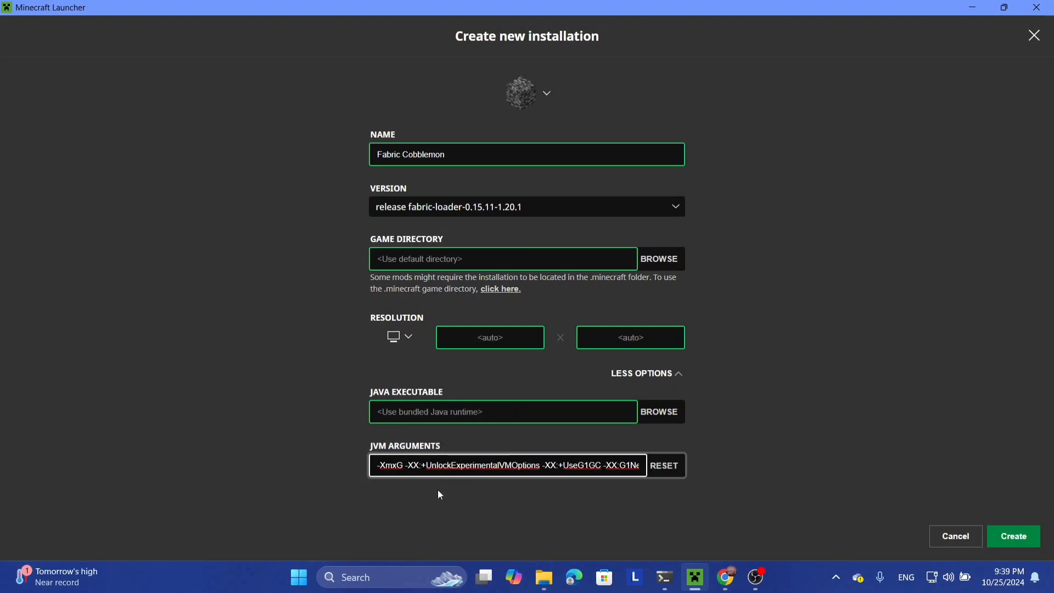
{"action": "type", "text": "8"}
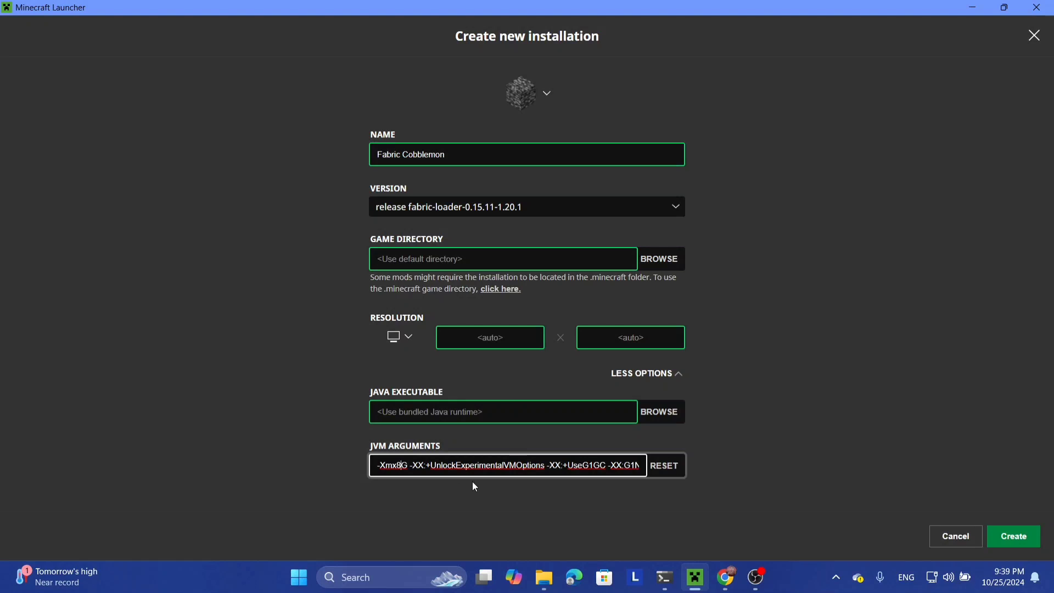
{"action": "left_click", "coordinate": [788, 437]}
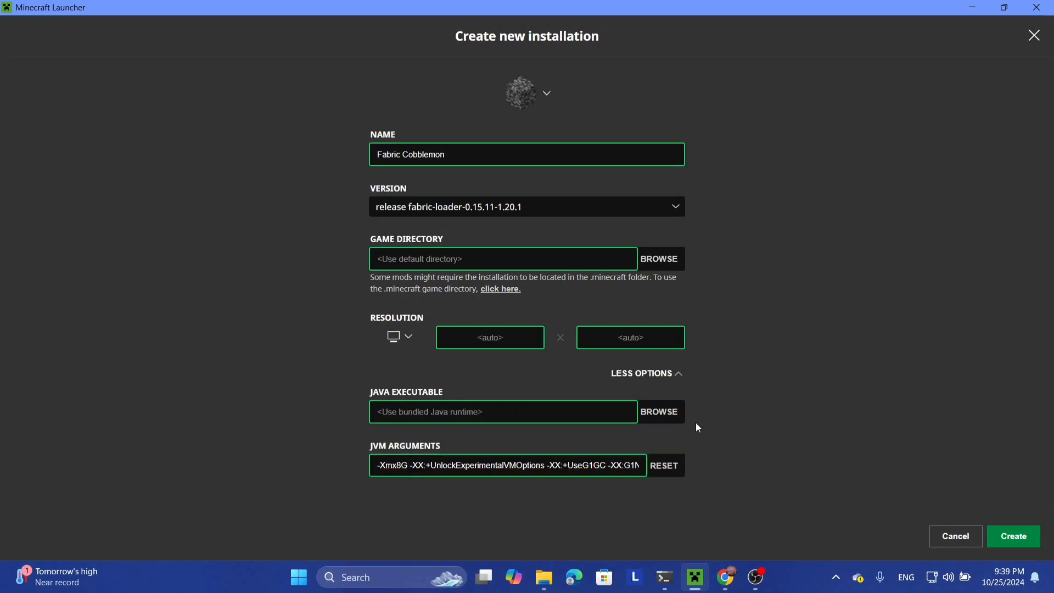
{"action": "left_click", "coordinate": [1007, 530]}
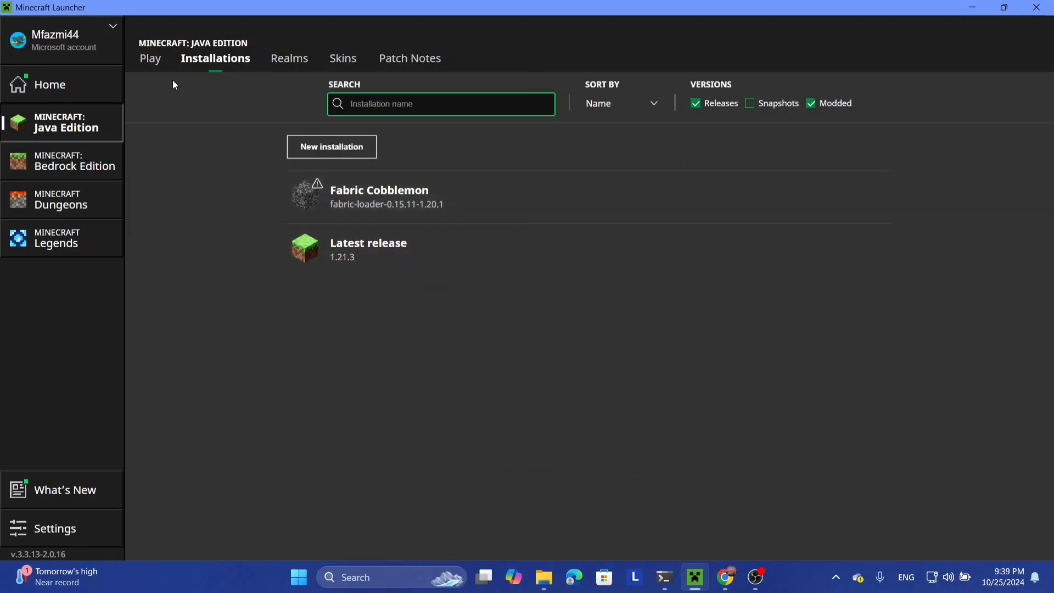
Step: Select Fabric Cobblemon on the Play page and bring up the mods folder in File Explorer
{"action": "left_click", "coordinate": [150, 59]}
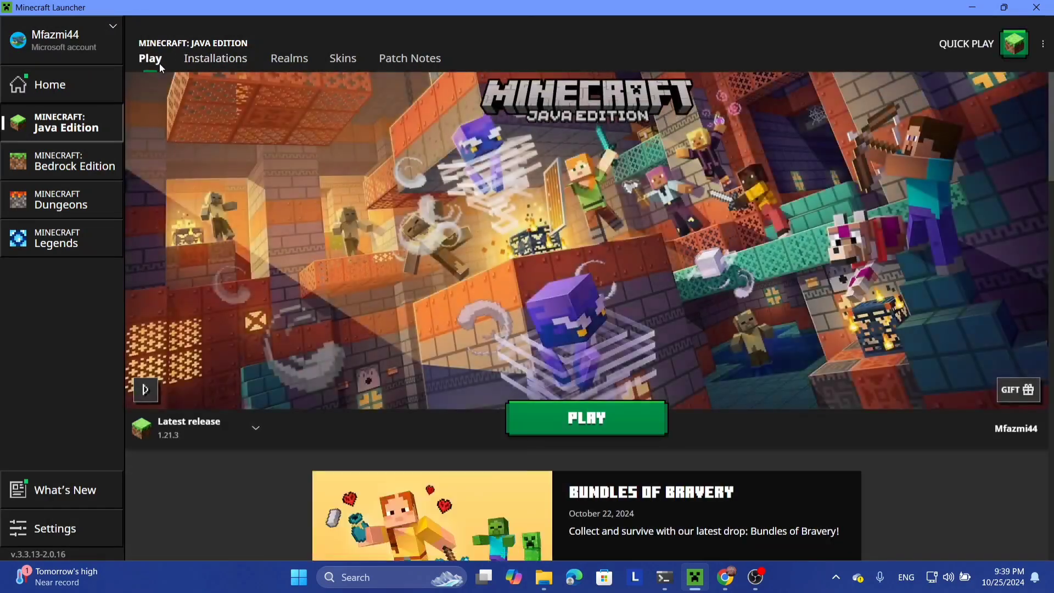
{"action": "left_click", "coordinate": [252, 428]}
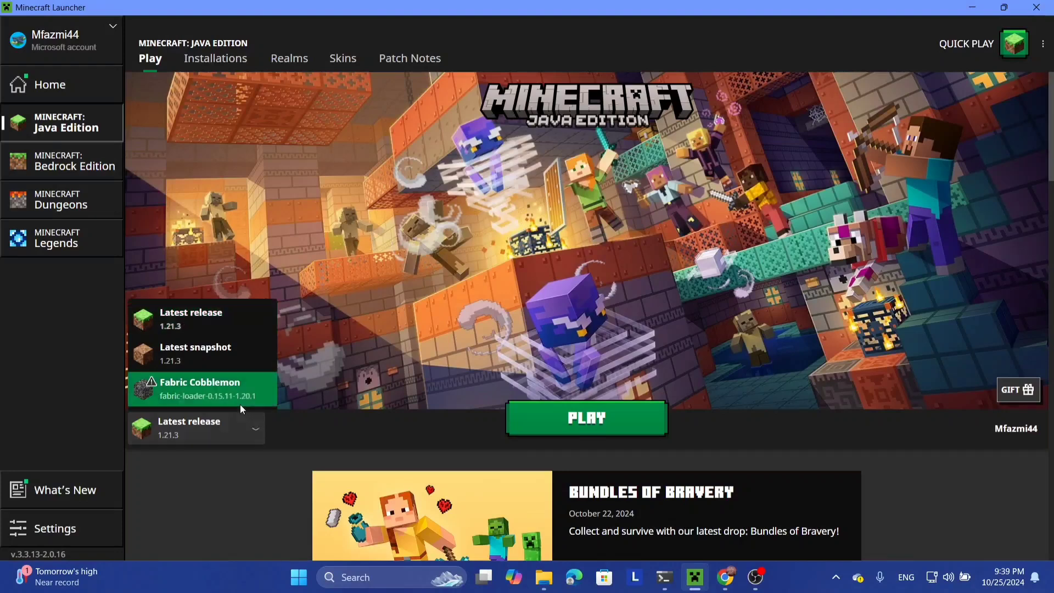
{"action": "left_click", "coordinate": [236, 391]}
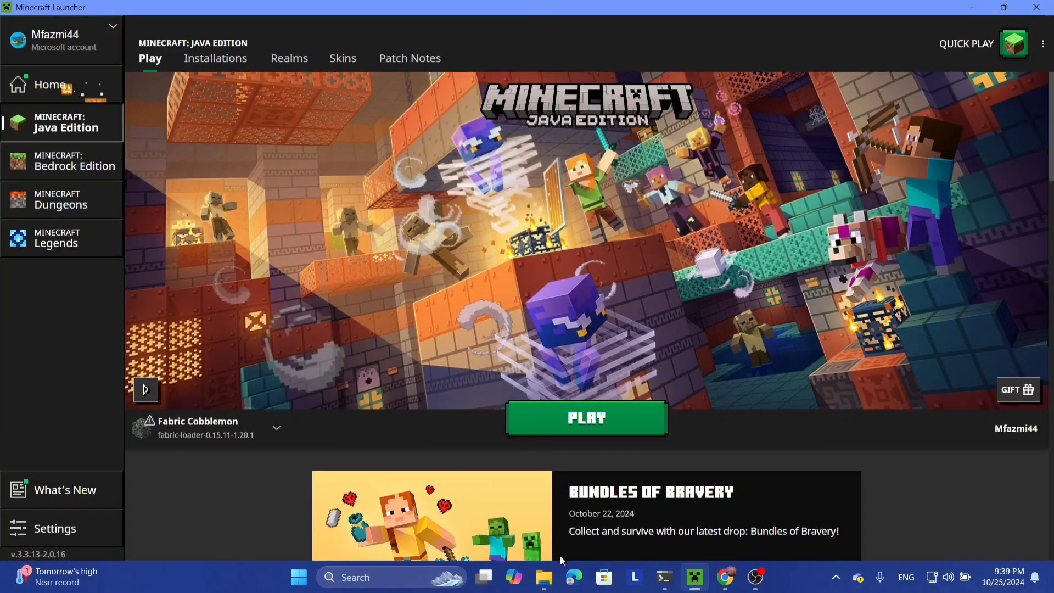
{"action": "mouse_move", "coordinate": [544, 576]}
{"action": "left_click", "coordinate": [602, 528]}
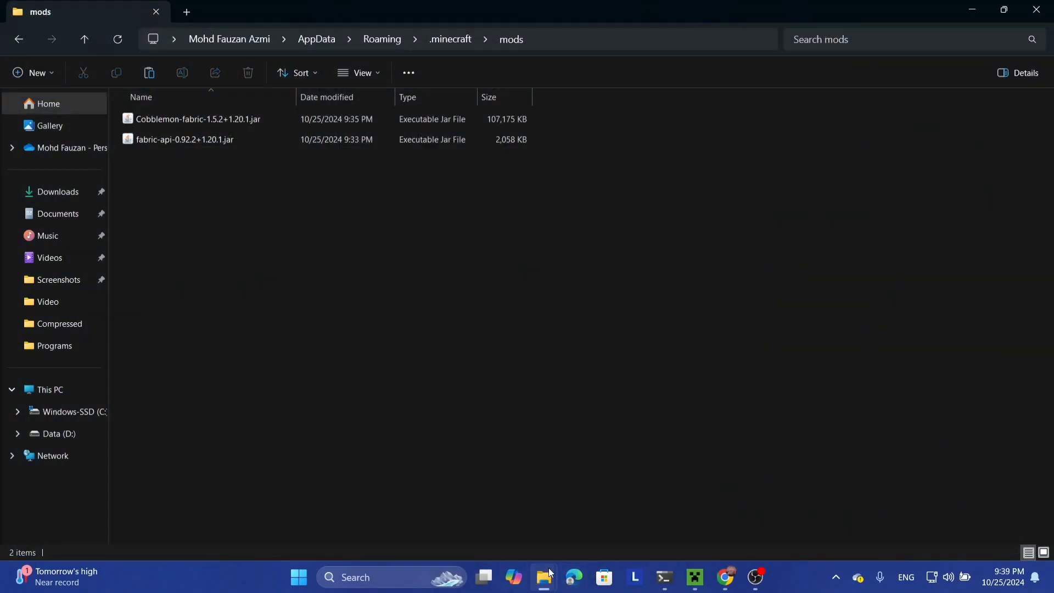
Step: Switch from File Explorer back to the Minecraft Launcher's Play page
{"action": "left_click", "coordinate": [696, 577]}
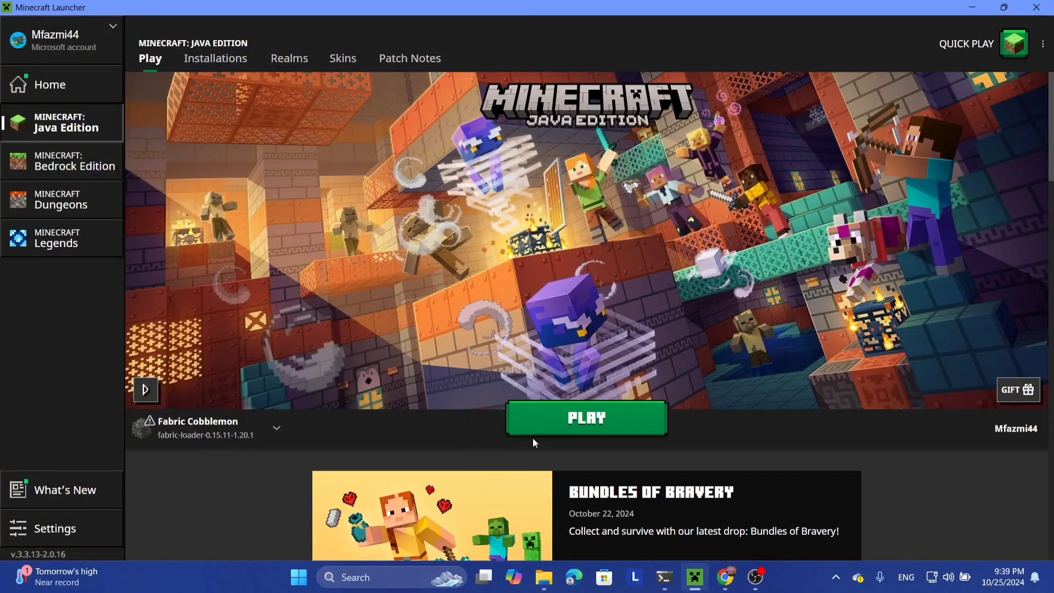
Step: Play Fabric Cobblemon, accepting the 'I understand the risks' modded-installation warning
{"action": "left_click", "coordinate": [582, 418]}
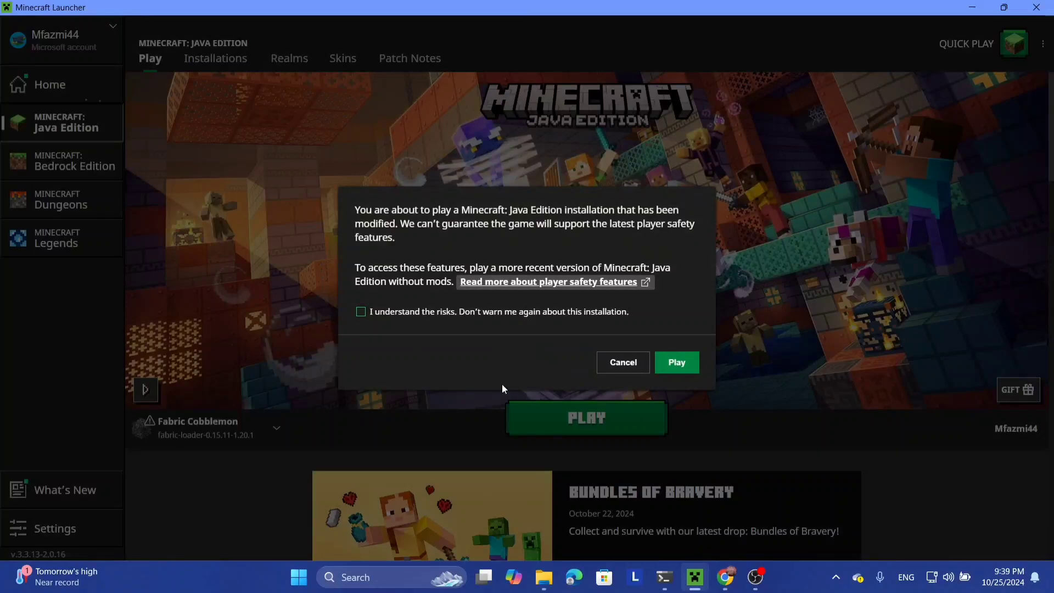
{"action": "left_click", "coordinate": [376, 311]}
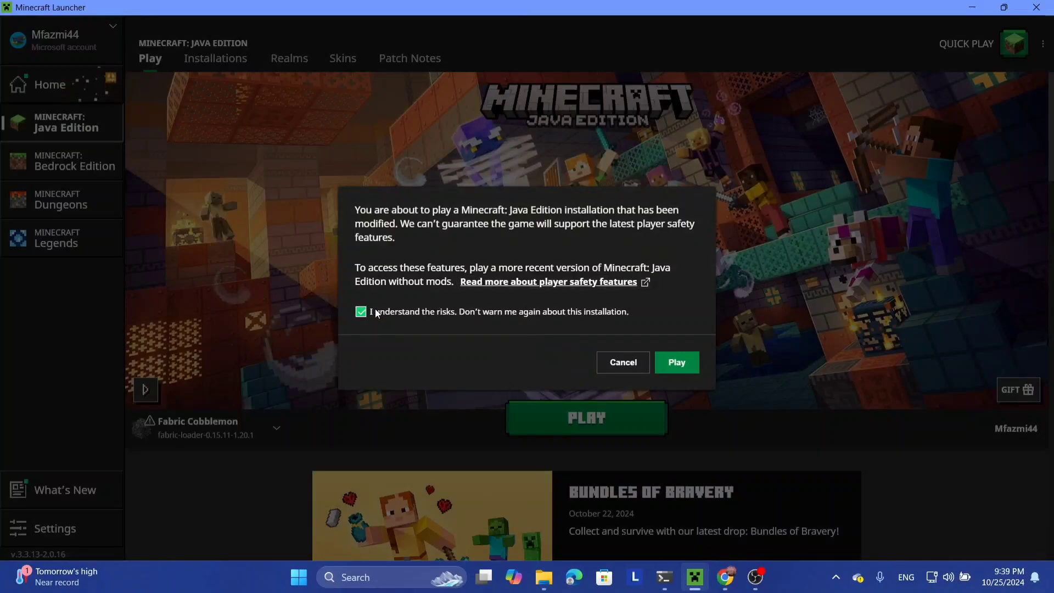
{"action": "left_click", "coordinate": [677, 363]}
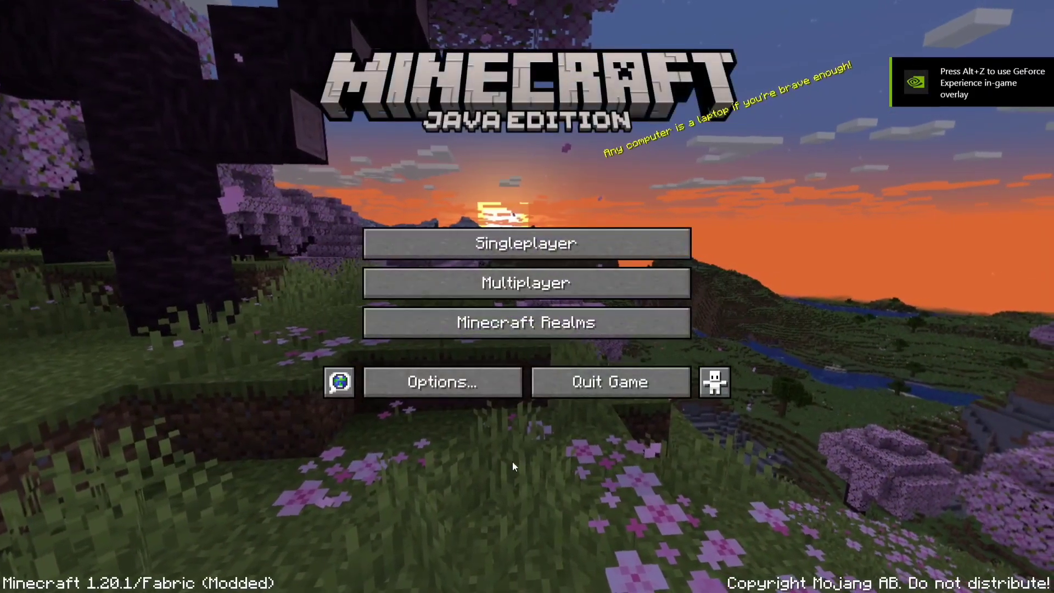
Step: Start a new singleplayer world and name it 'Cobblemon Test'
{"action": "left_click", "coordinate": [503, 235]}
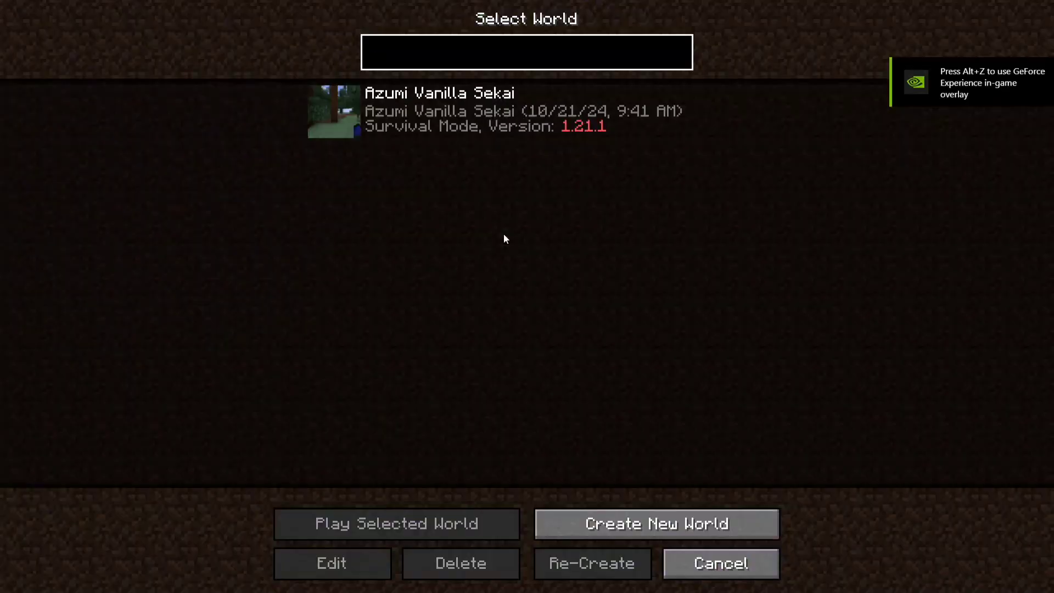
{"action": "left_click", "coordinate": [511, 104]}
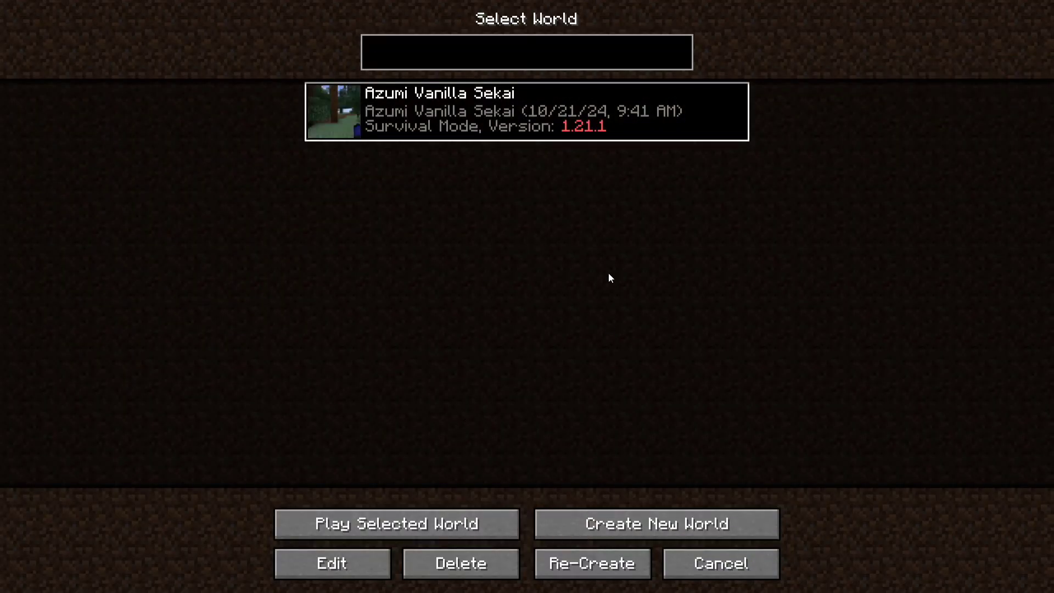
{"action": "left_click", "coordinate": [596, 528]}
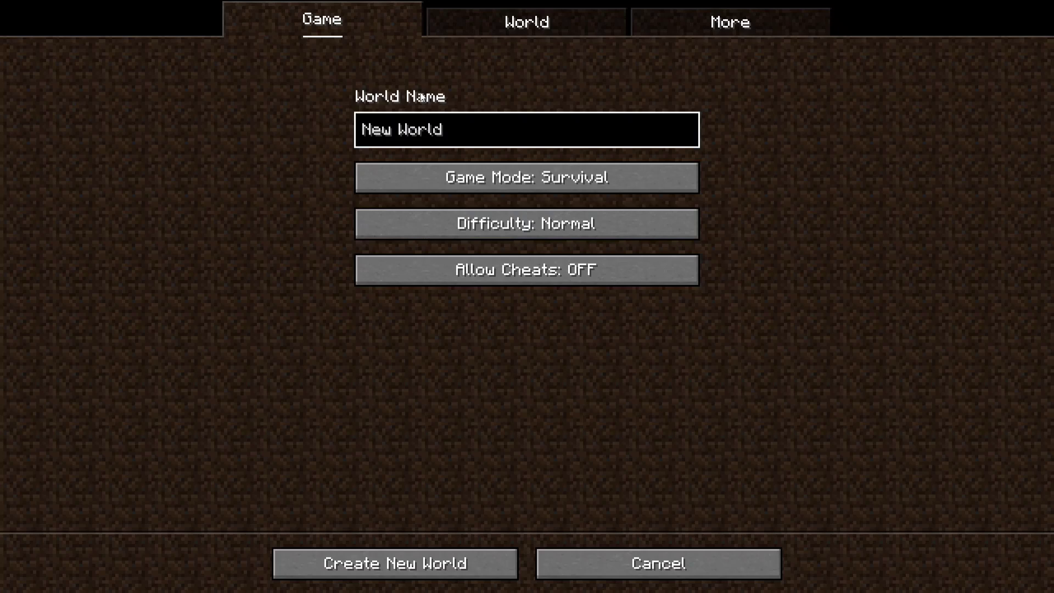
{"action": "key", "text": "BackSpace"}
{"action": "key", "text": "BackSpace"}
{"action": "key", "text": "BackSpace"}
{"action": "key", "text": "BackSpace"}
{"action": "key", "text": "BackSpace"}
{"action": "key", "text": "BackSpace"}
{"action": "key", "text": "BackSpace"}
{"action": "key", "text": "BackSpace"}
{"action": "key", "text": "BackSpace"}
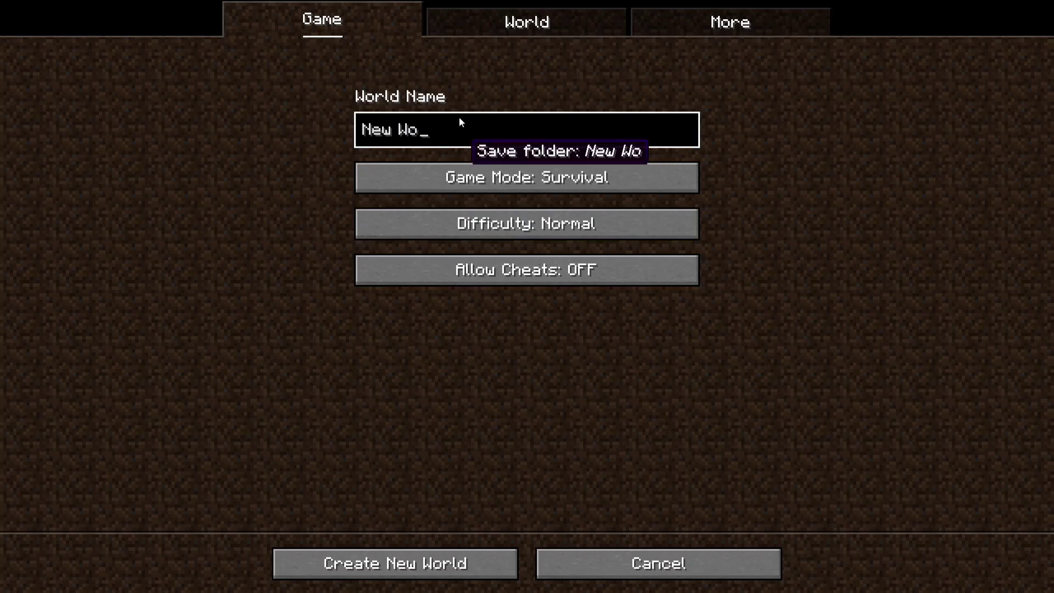
{"action": "type", "text": "S"}
{"action": "key", "text": "BackSpace"}
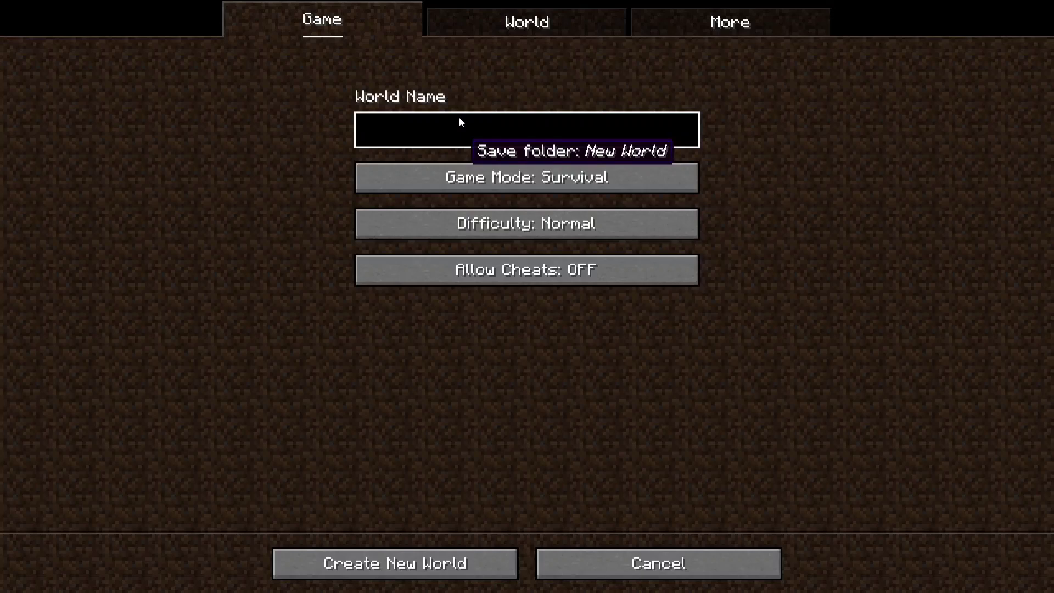
{"action": "type", "text": "COb"}
{"action": "key", "text": "BackSpace"}
{"action": "key", "text": "BackSpace"}
{"action": "type", "text": "bb"}
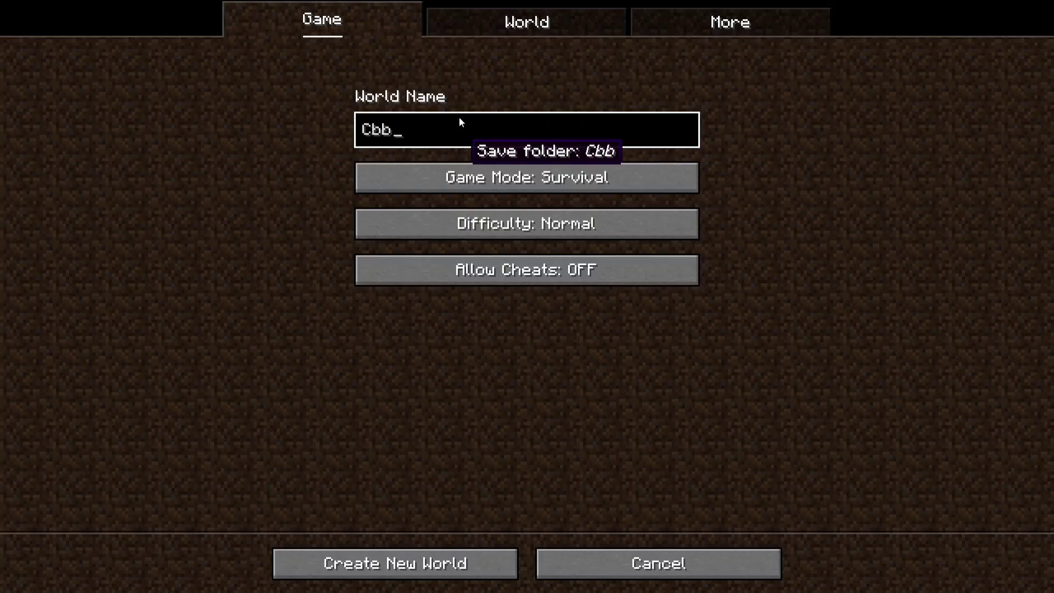
{"action": "key", "text": "BackSpace"}
{"action": "key", "text": "BackSpace"}
{"action": "type", "text": "obblemon Test"}
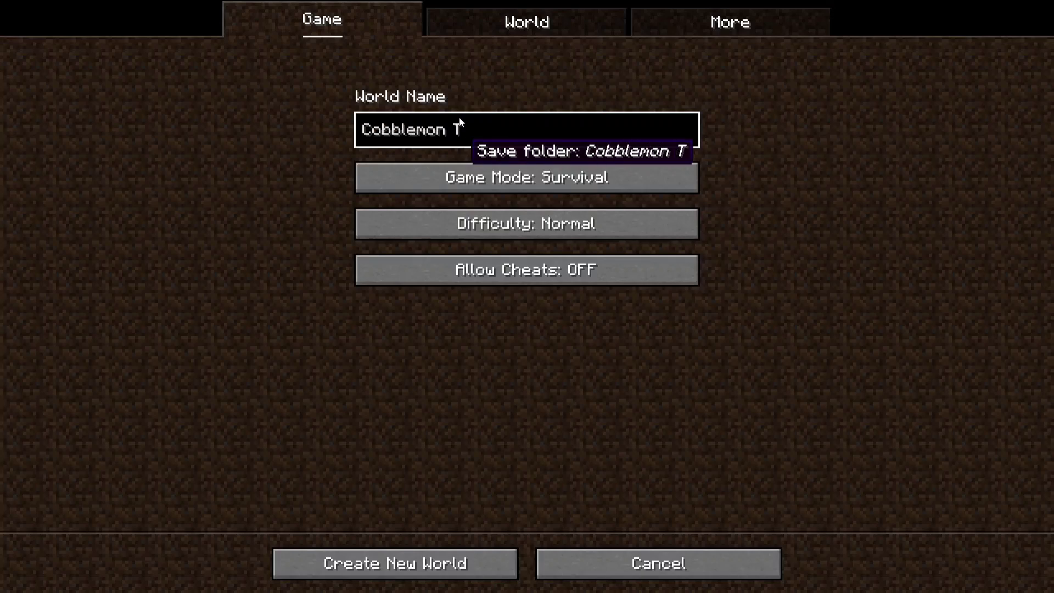
Step: Switch the game mode to Creative and generate the world
{"action": "left_click", "coordinate": [553, 166]}
{"action": "left_click", "coordinate": [552, 167]}
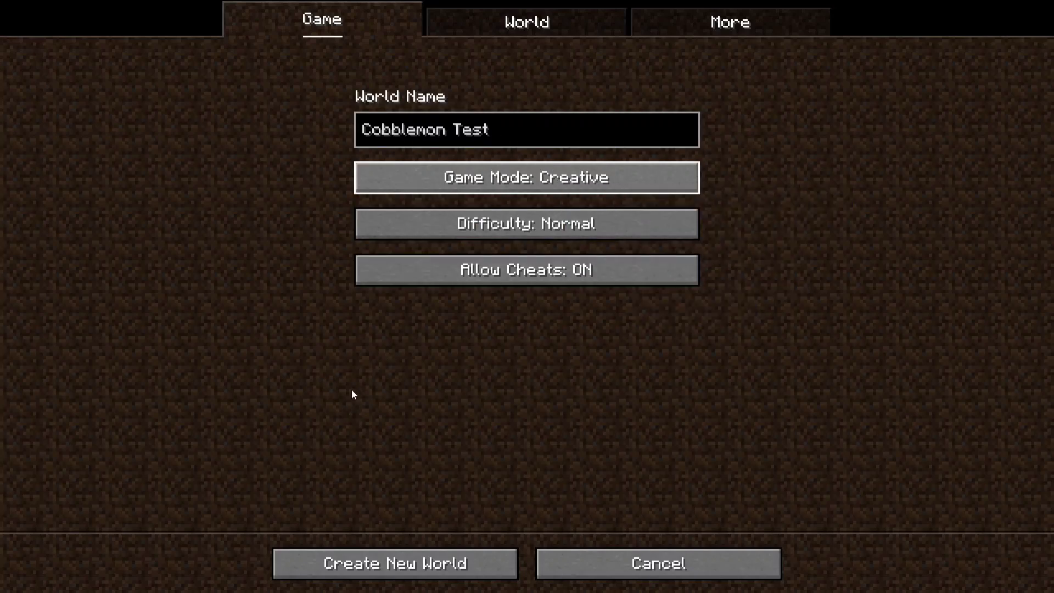
{"action": "left_click", "coordinate": [413, 562]}
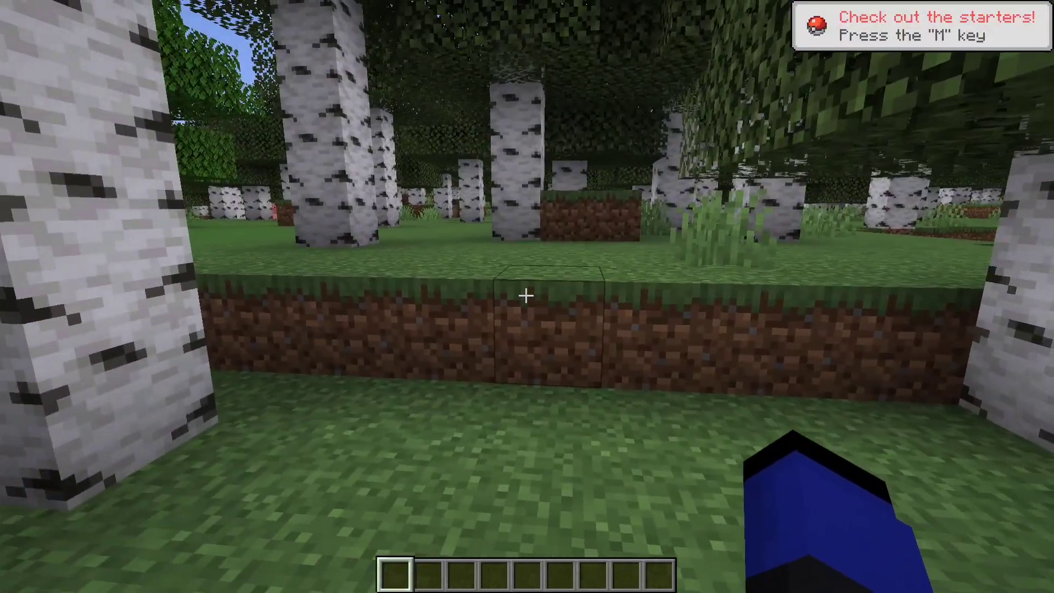
Step: View the Poké Balls category in the creative inventory, then bring up the Kanto Starter Selection screen
{"action": "key", "text": "e"}
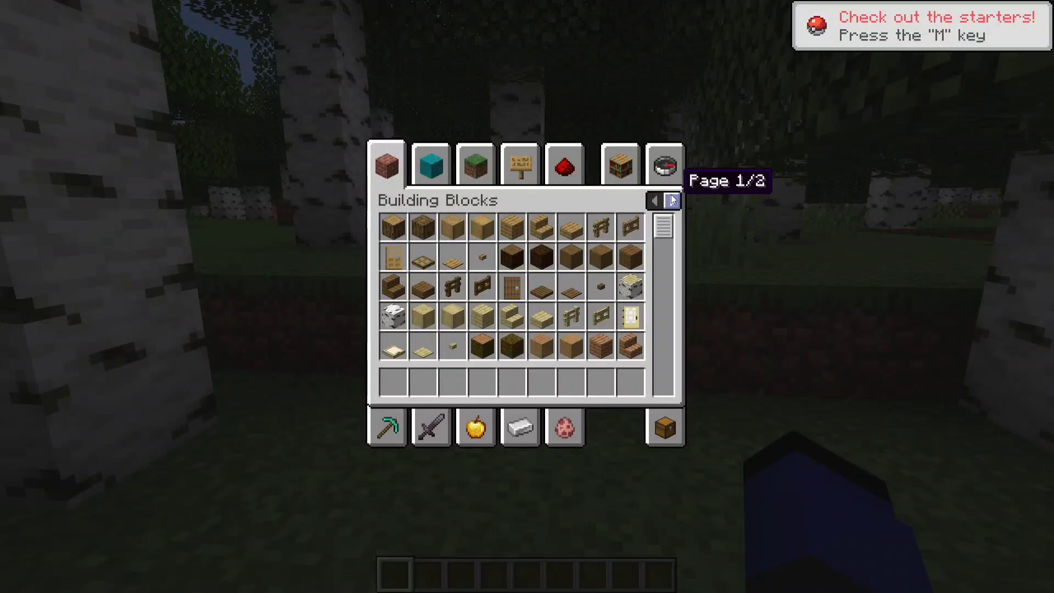
{"action": "left_click", "coordinate": [674, 201]}
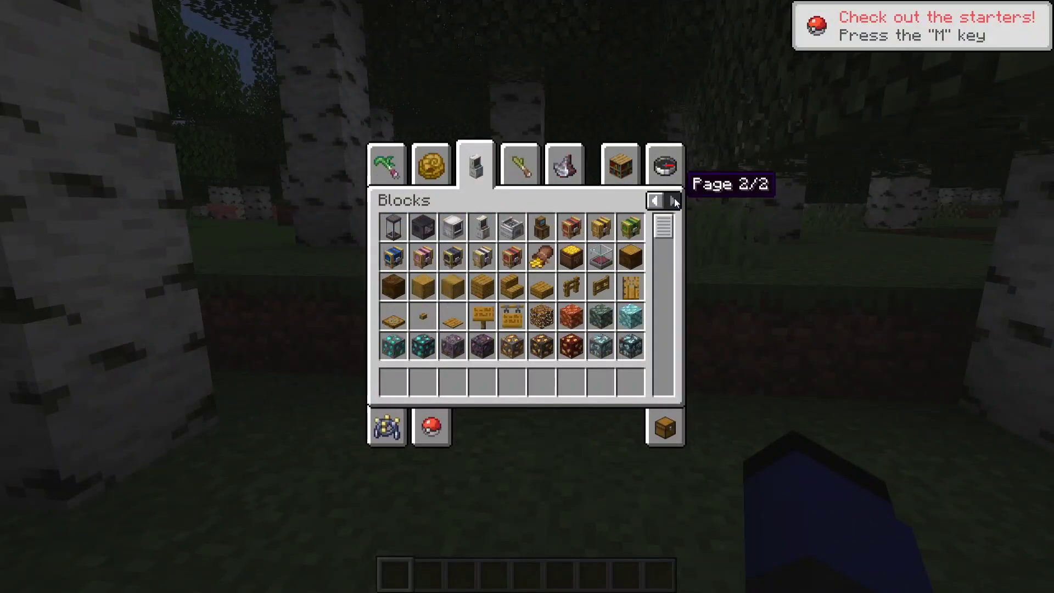
{"action": "left_click", "coordinate": [432, 429]}
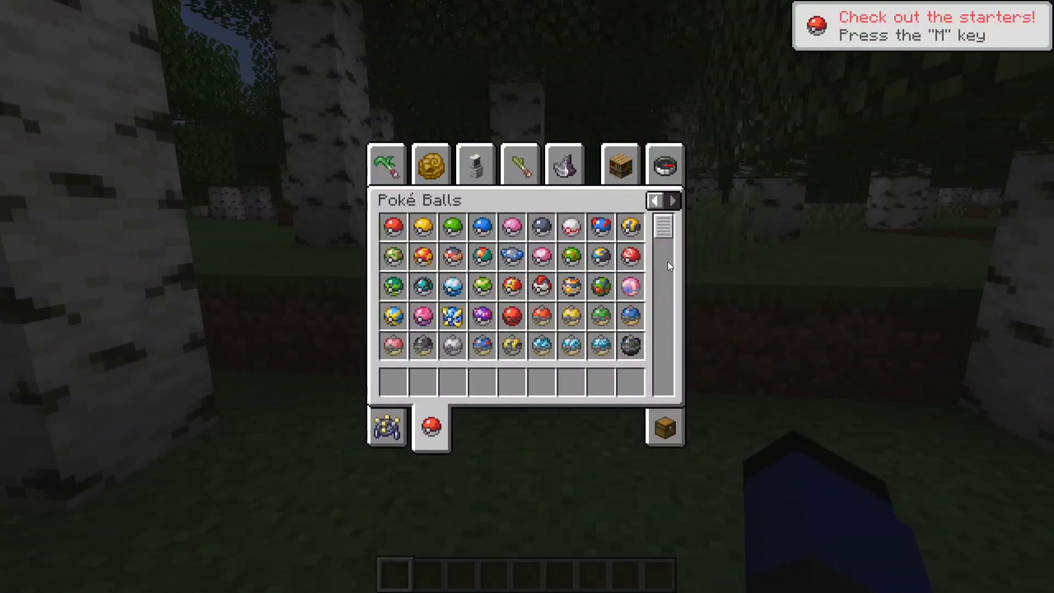
{"action": "key", "text": "e"}
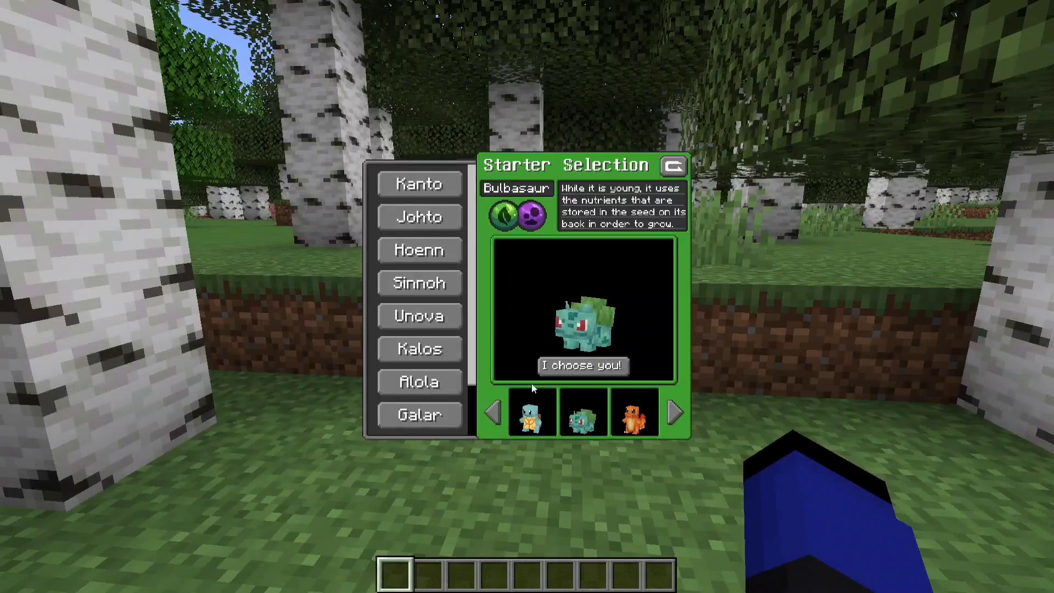
Step: Pick Charmander as the starter, send it out, and switch to third-person view
{"action": "left_click", "coordinate": [584, 365]}
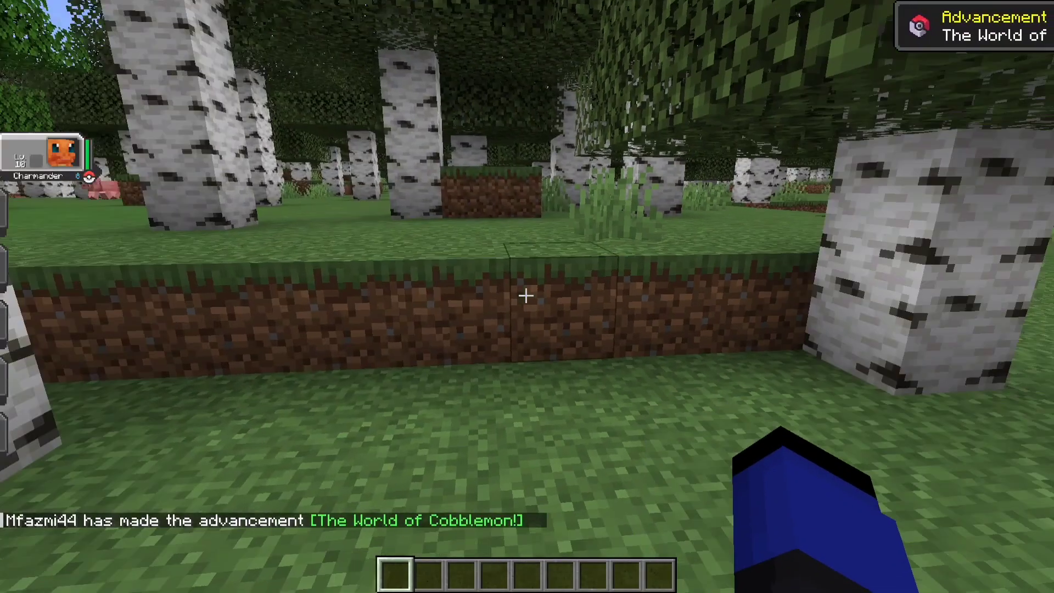
{"action": "key", "text": "r"}
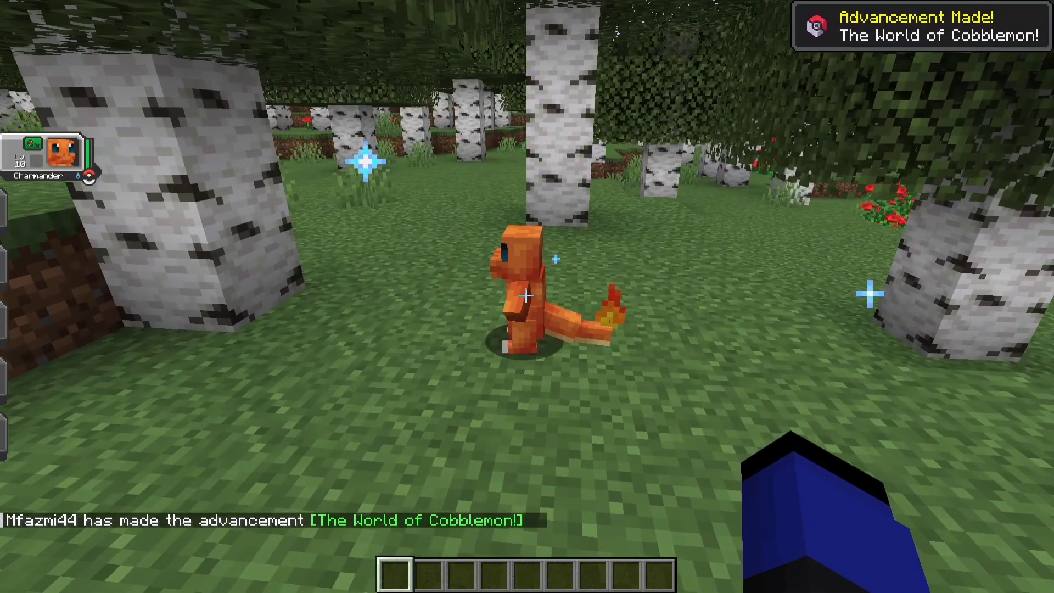
{"action": "key", "text": "w"}
{"action": "key", "text": "a"}
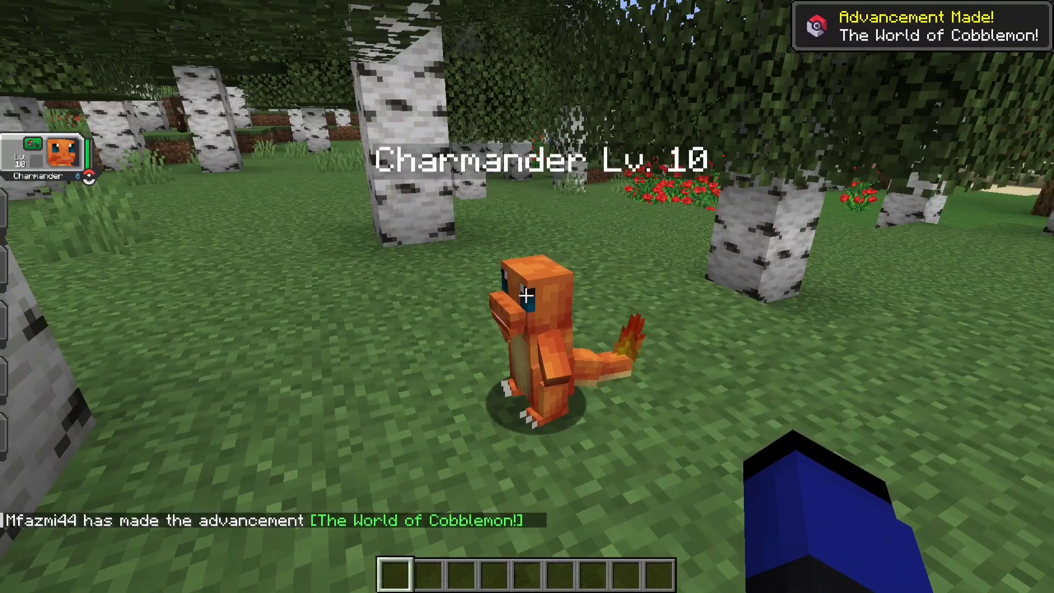
{"action": "key", "text": "w"}
{"action": "key", "text": "F5"}
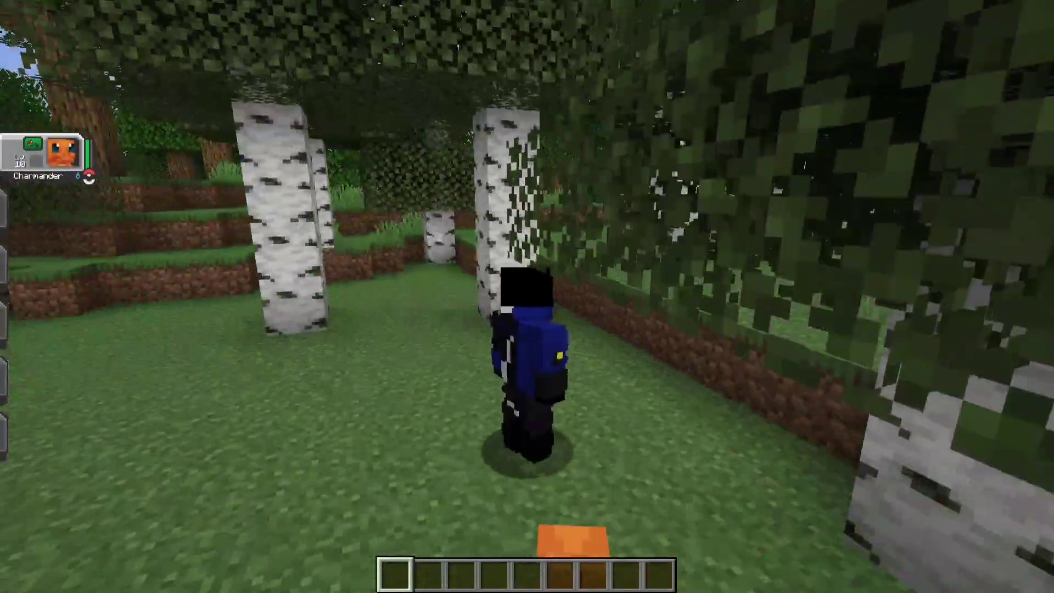
Step: Walk through the birch forest to confirm Charmander follows the player
{"action": "key", "text": "w"}
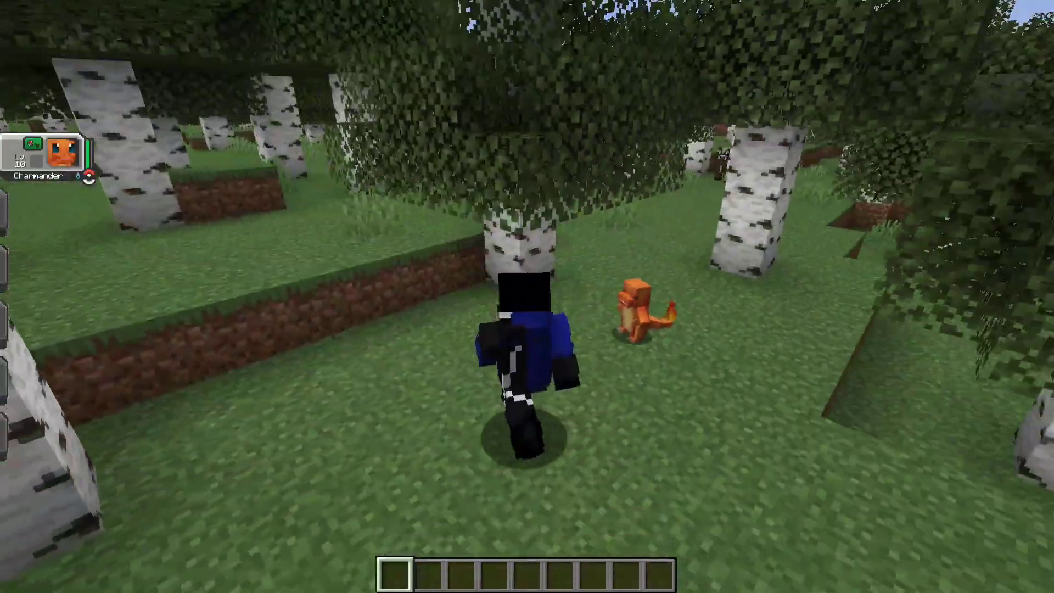
{"action": "key", "text": "w"}
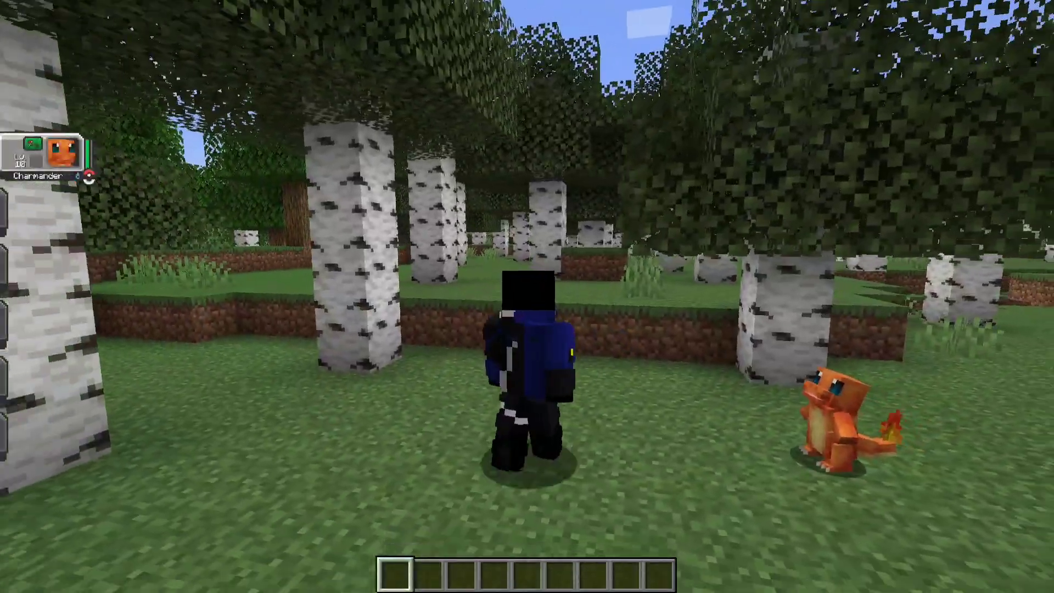
{"action": "key", "text": "w"}
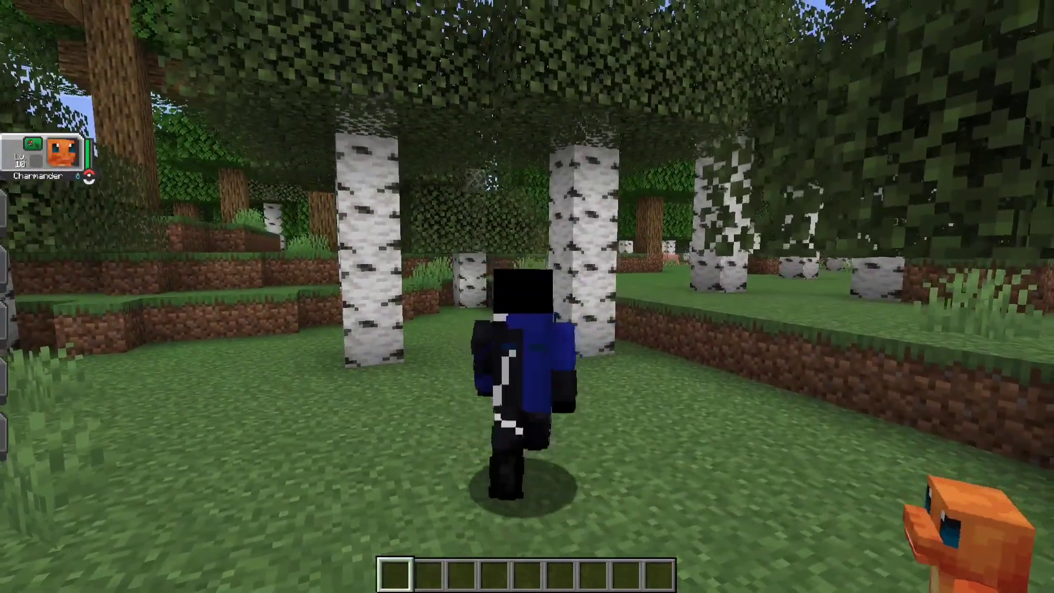
{"action": "key", "text": "w"}
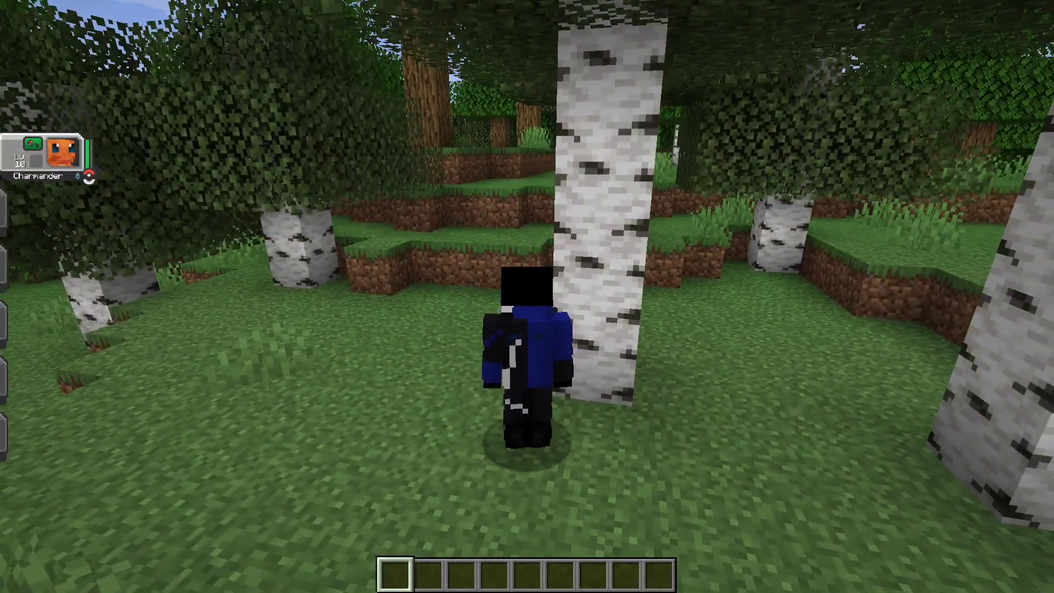
{"action": "key", "text": "s"}
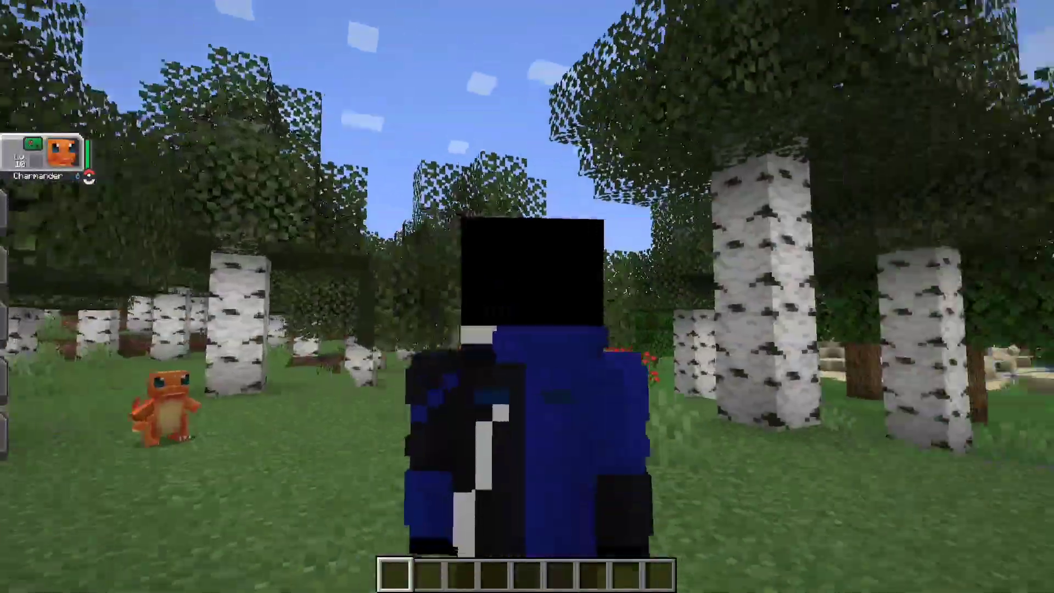
{"action": "key", "text": "w"}
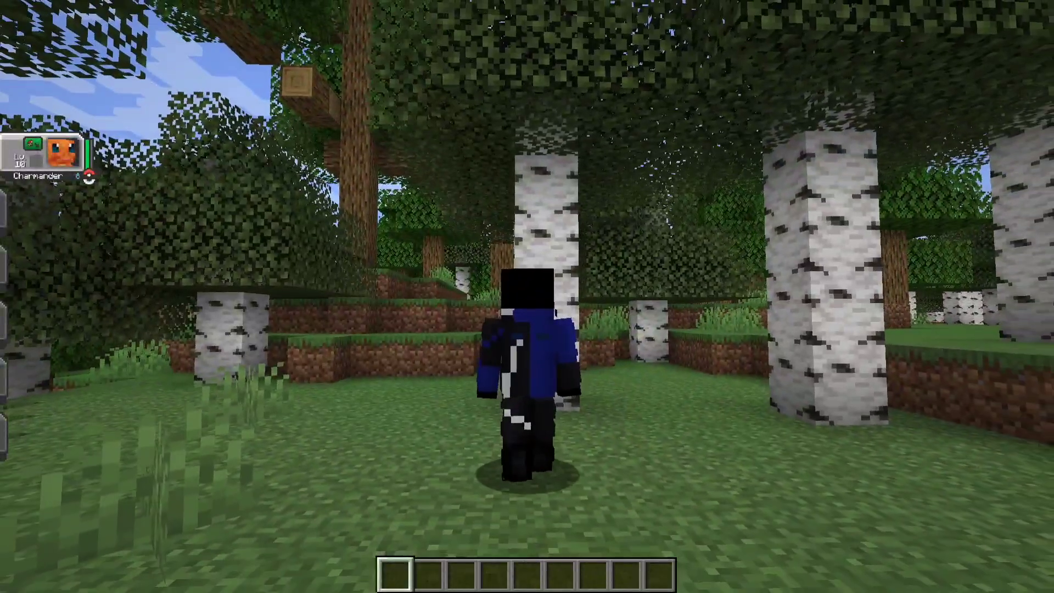